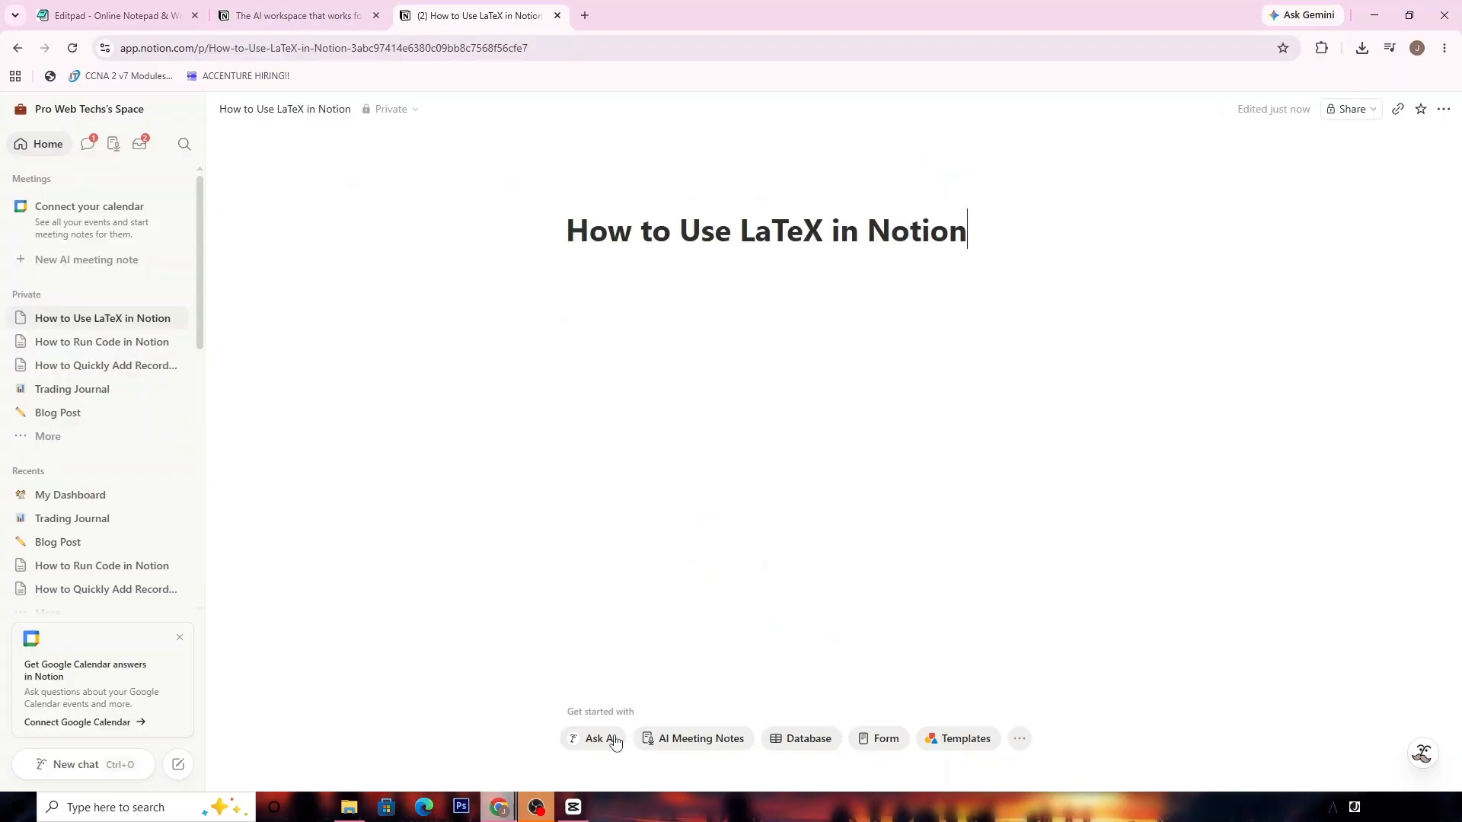
- Enter the page title 'How to Use LaTeX in Notion' and bring up the Ask AI prompt
click(605, 742)
text(How to Use LaTeX in Notion)
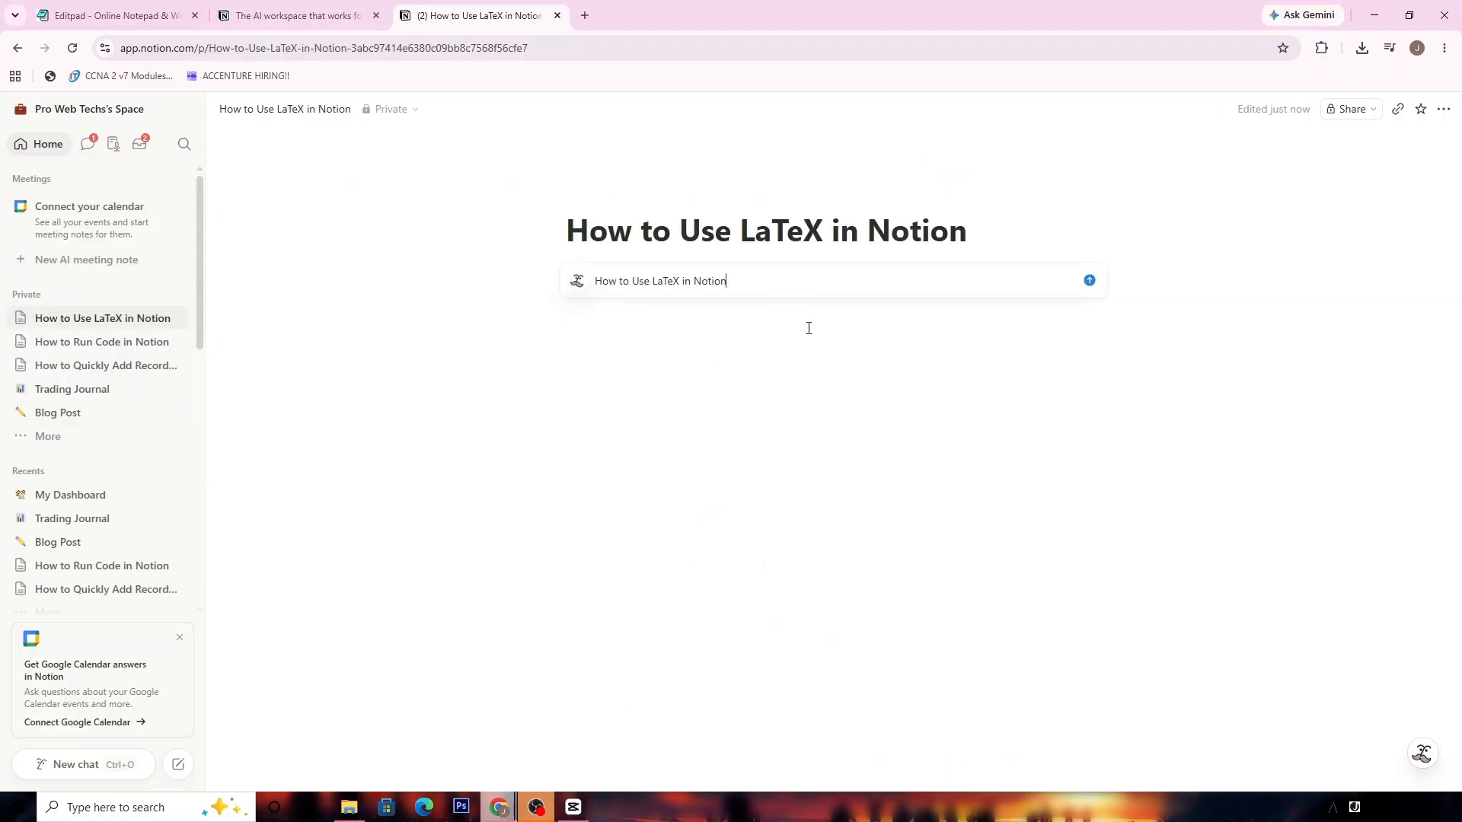
key(Return)
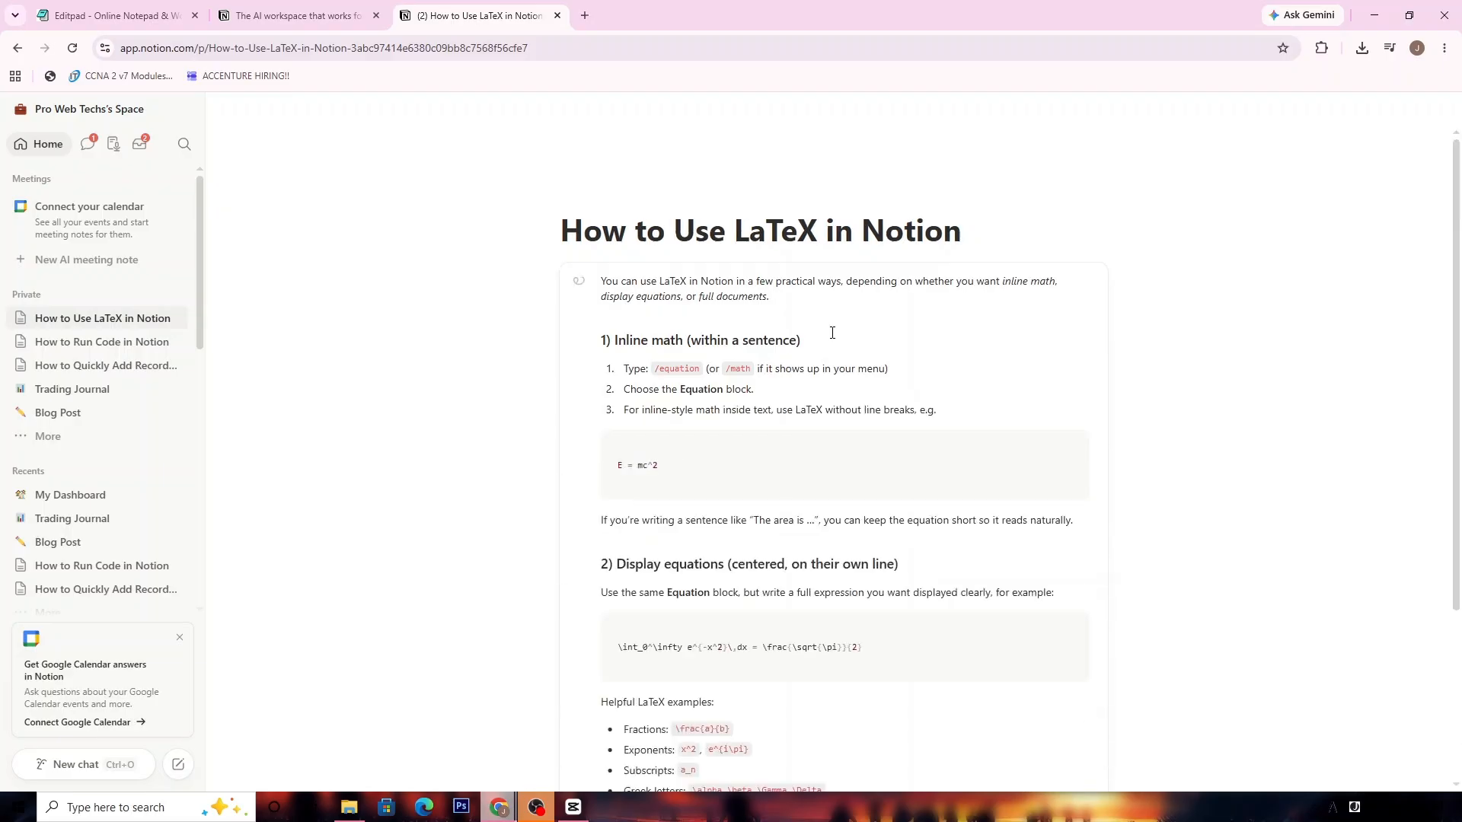
scroll(832, 330, down, 2)
scroll(834, 333, down, 2)
scroll(834, 335, down, 2)
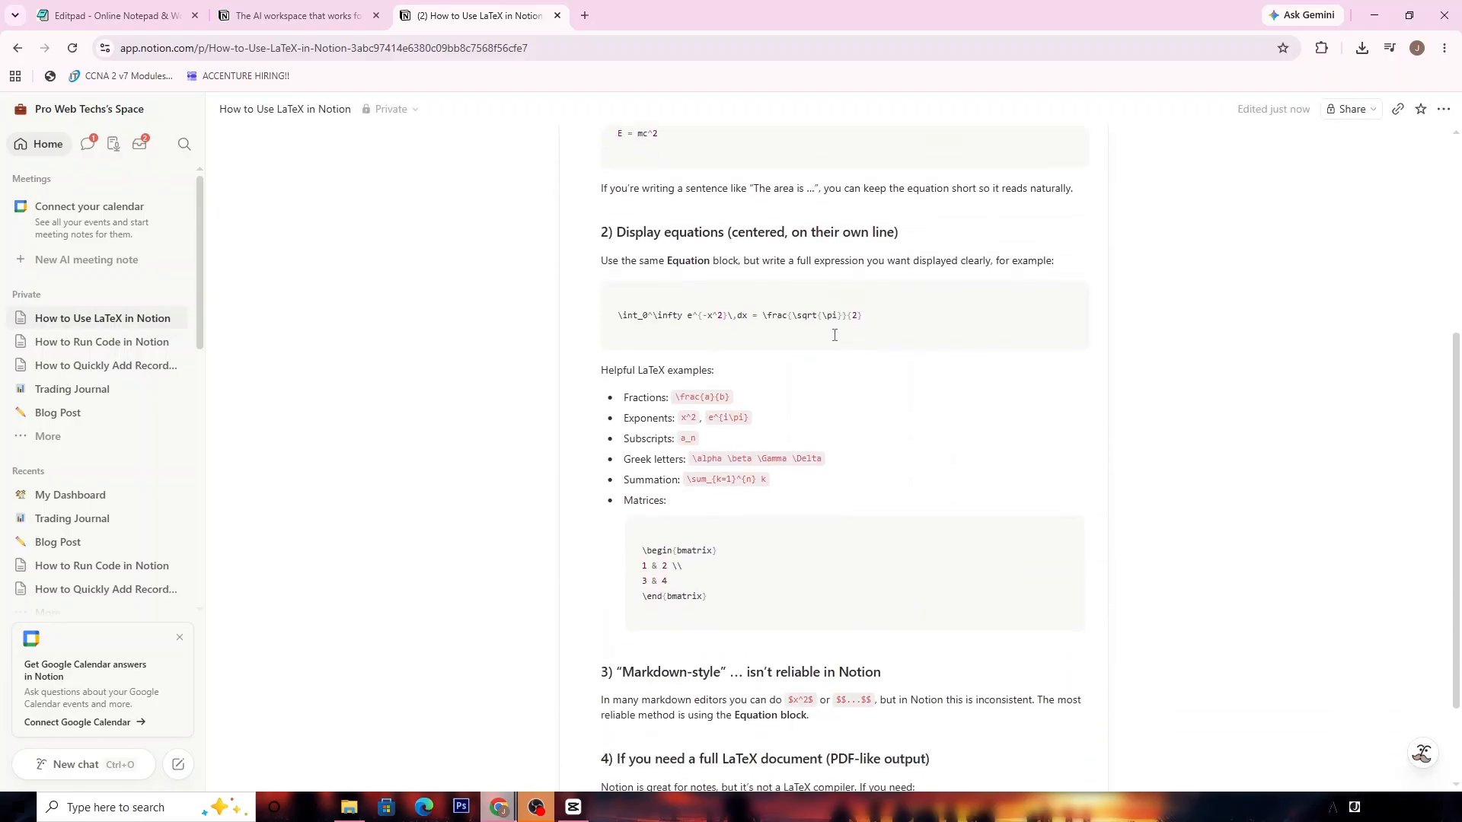
scroll(834, 335, down, 2)
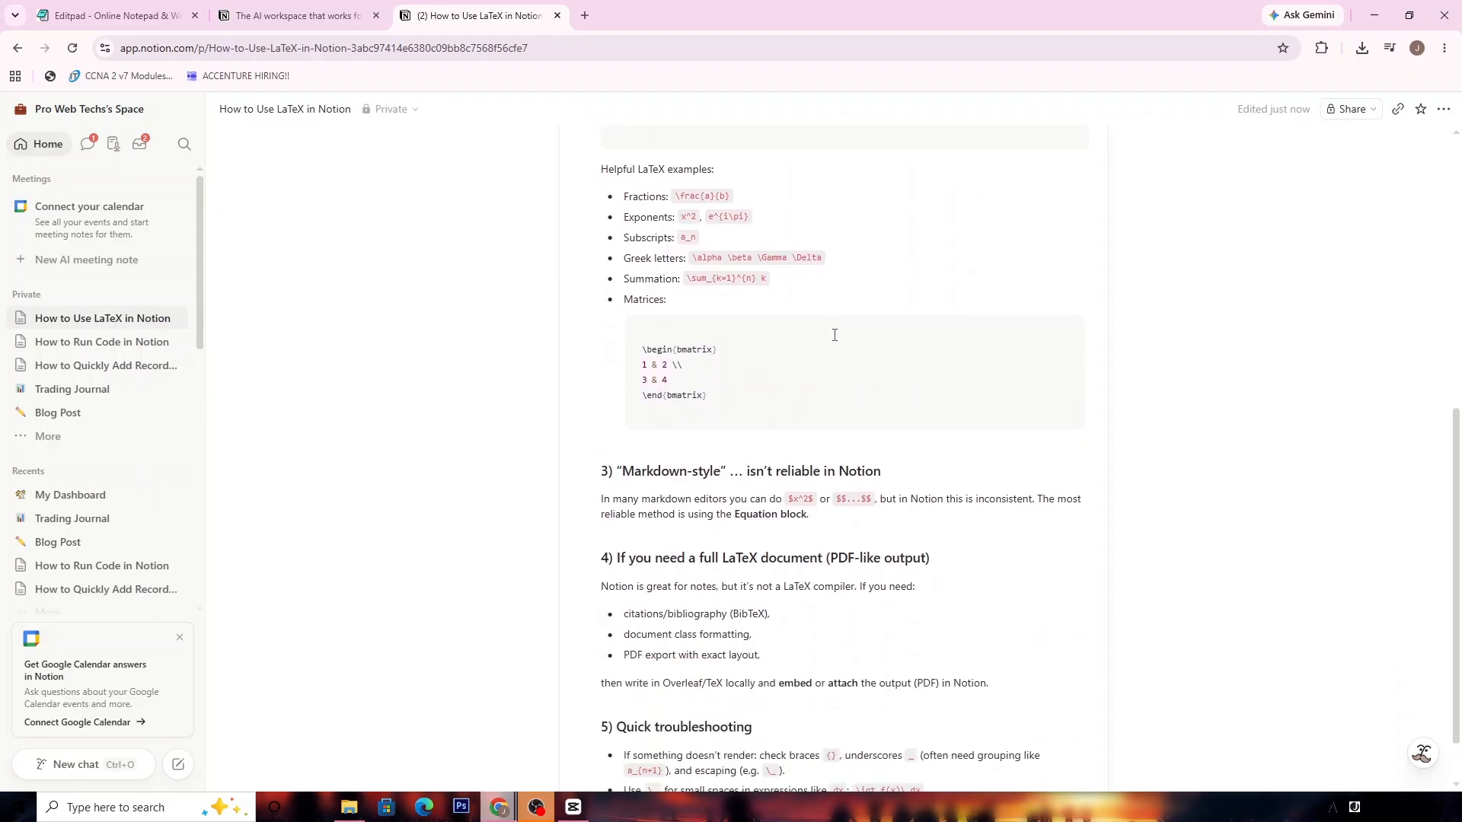
scroll(836, 327, up, 1)
scroll(837, 320, down, 1)
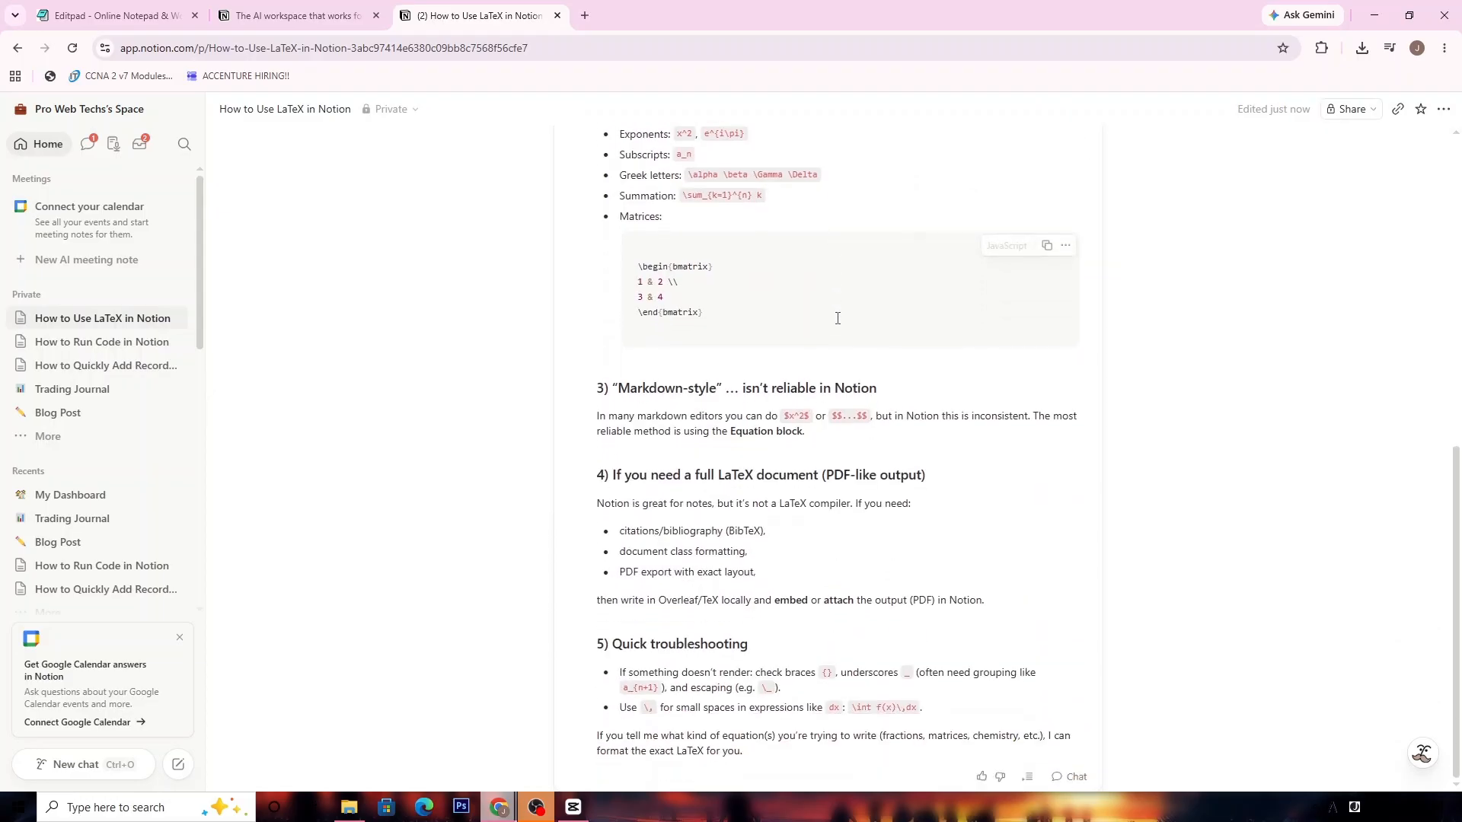
scroll(685, 404, up, 6)
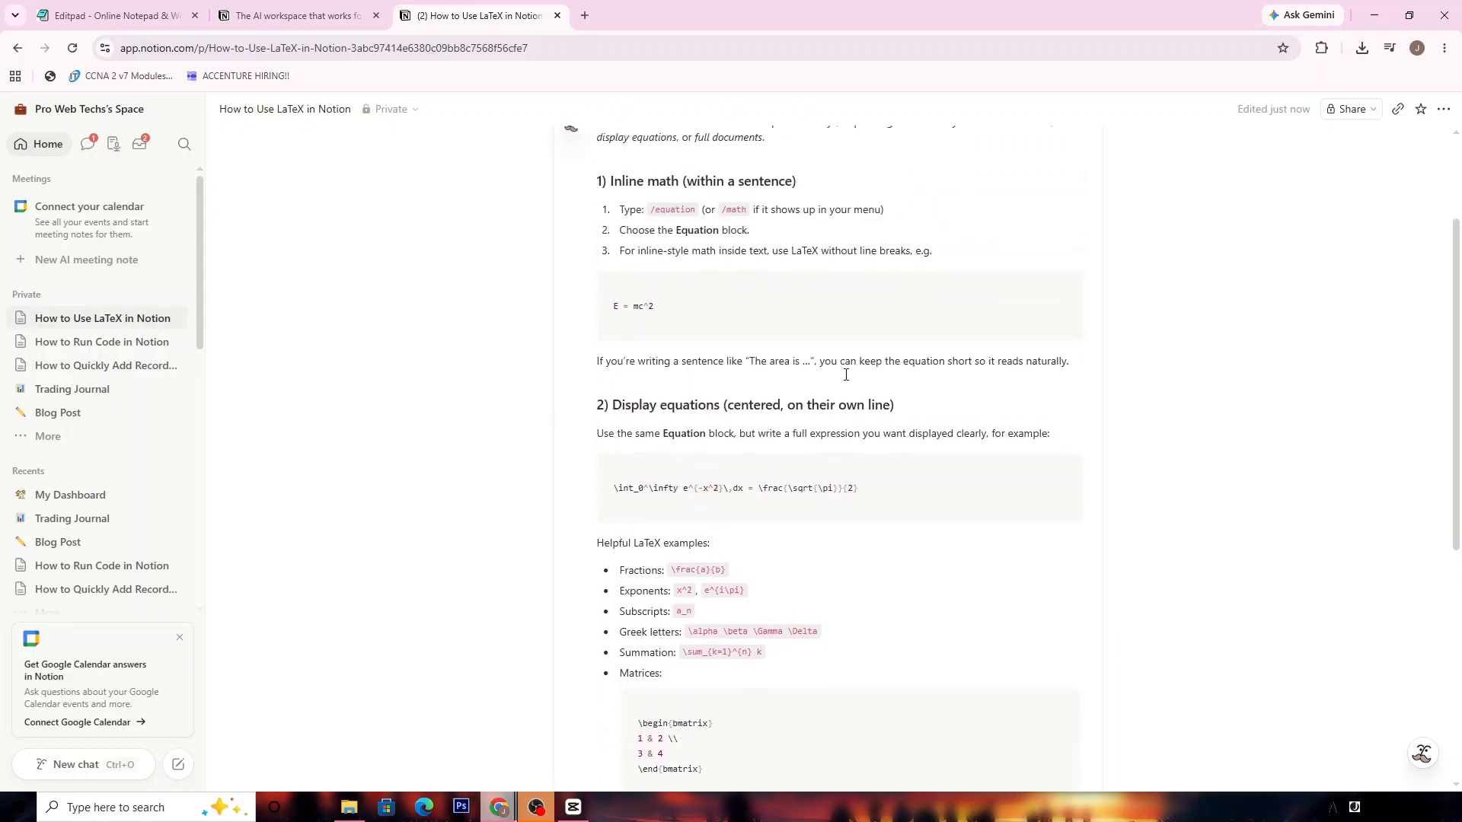
scroll(870, 372, up, 1)
scroll(872, 372, down, 1)
scroll(651, 464, down, 2)
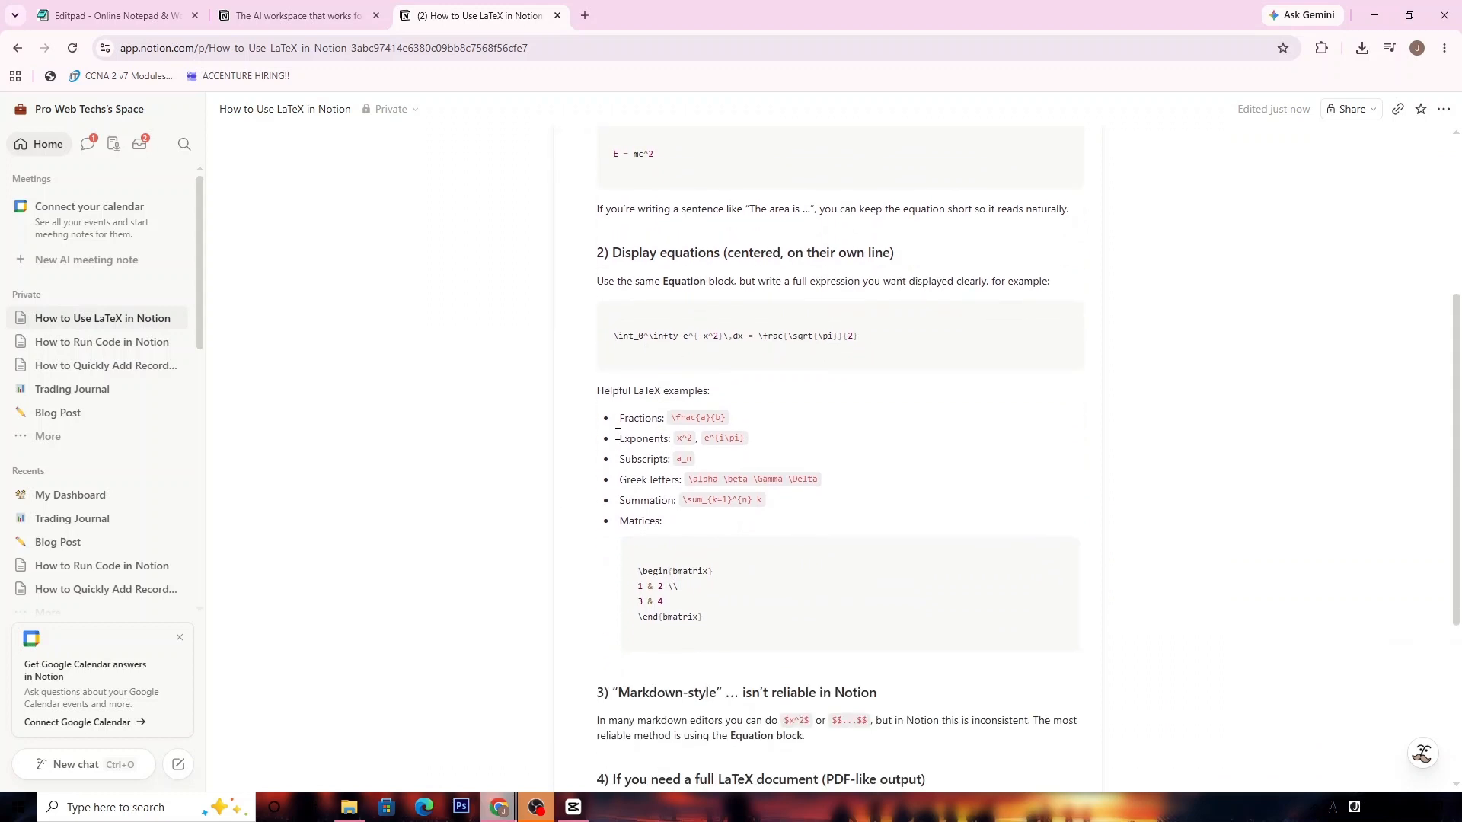
scroll(613, 433, down, 2)
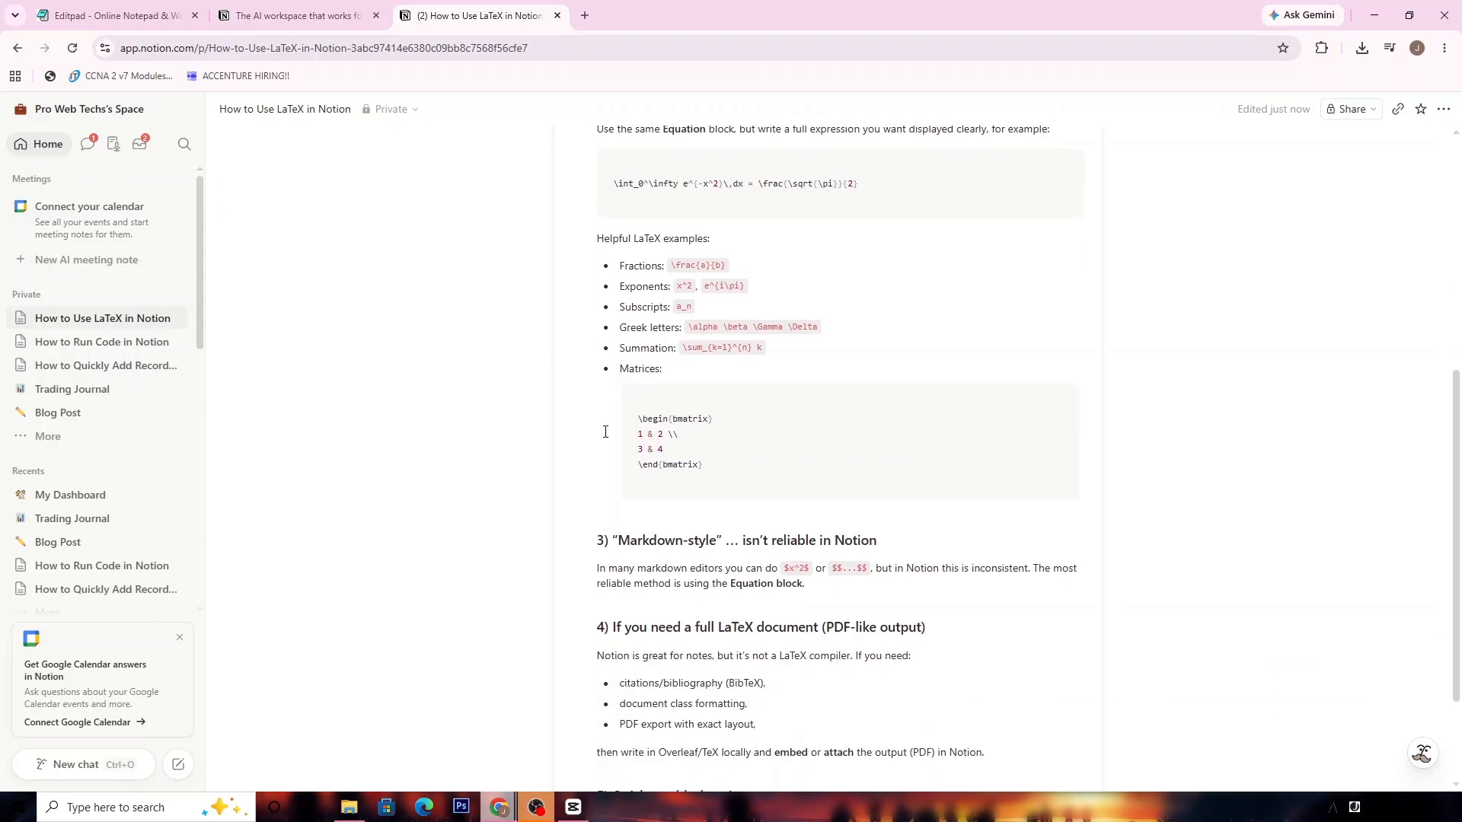
scroll(605, 432, down, 1)
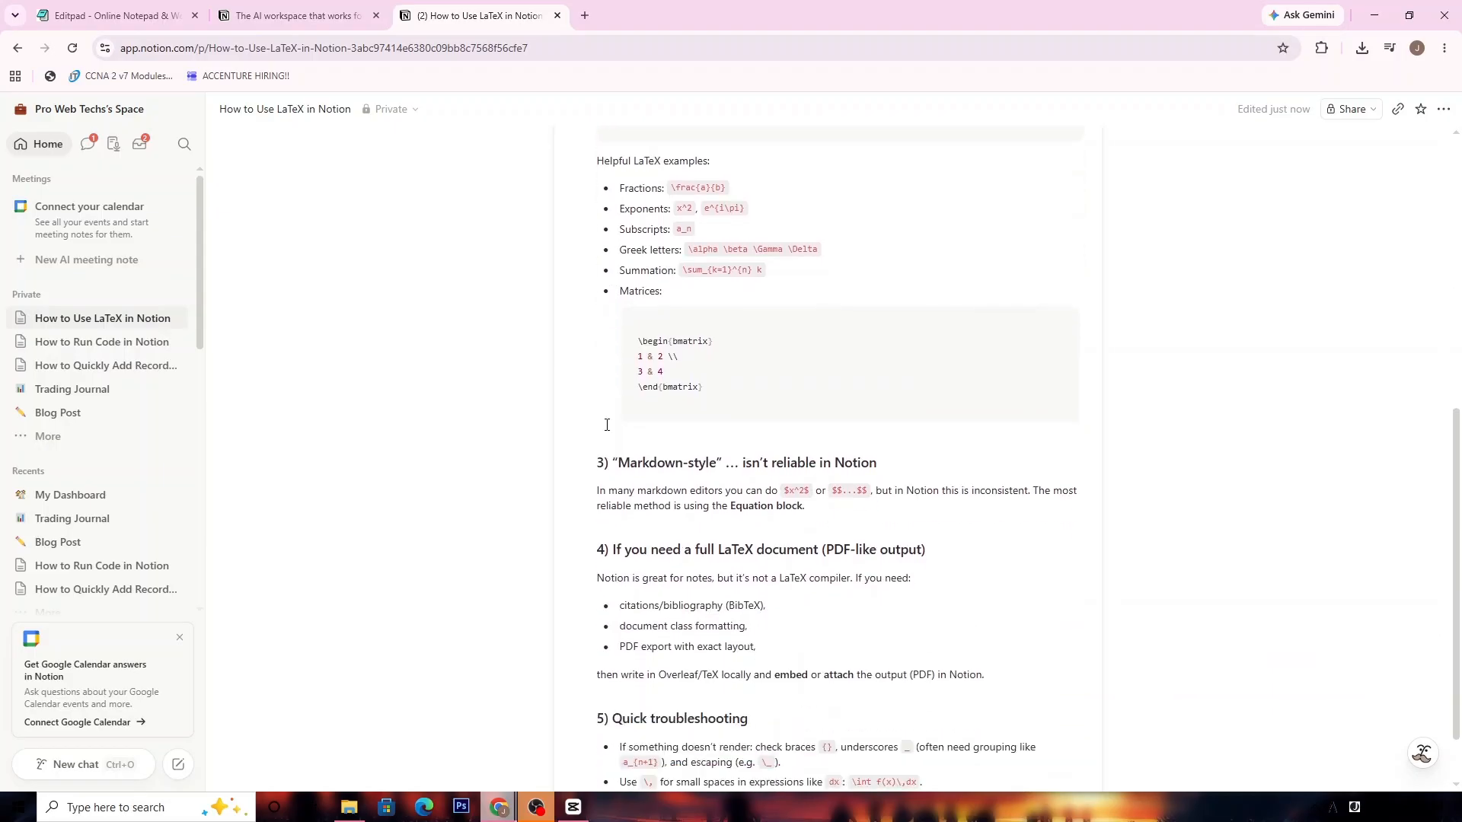
scroll(606, 424, down, 1)
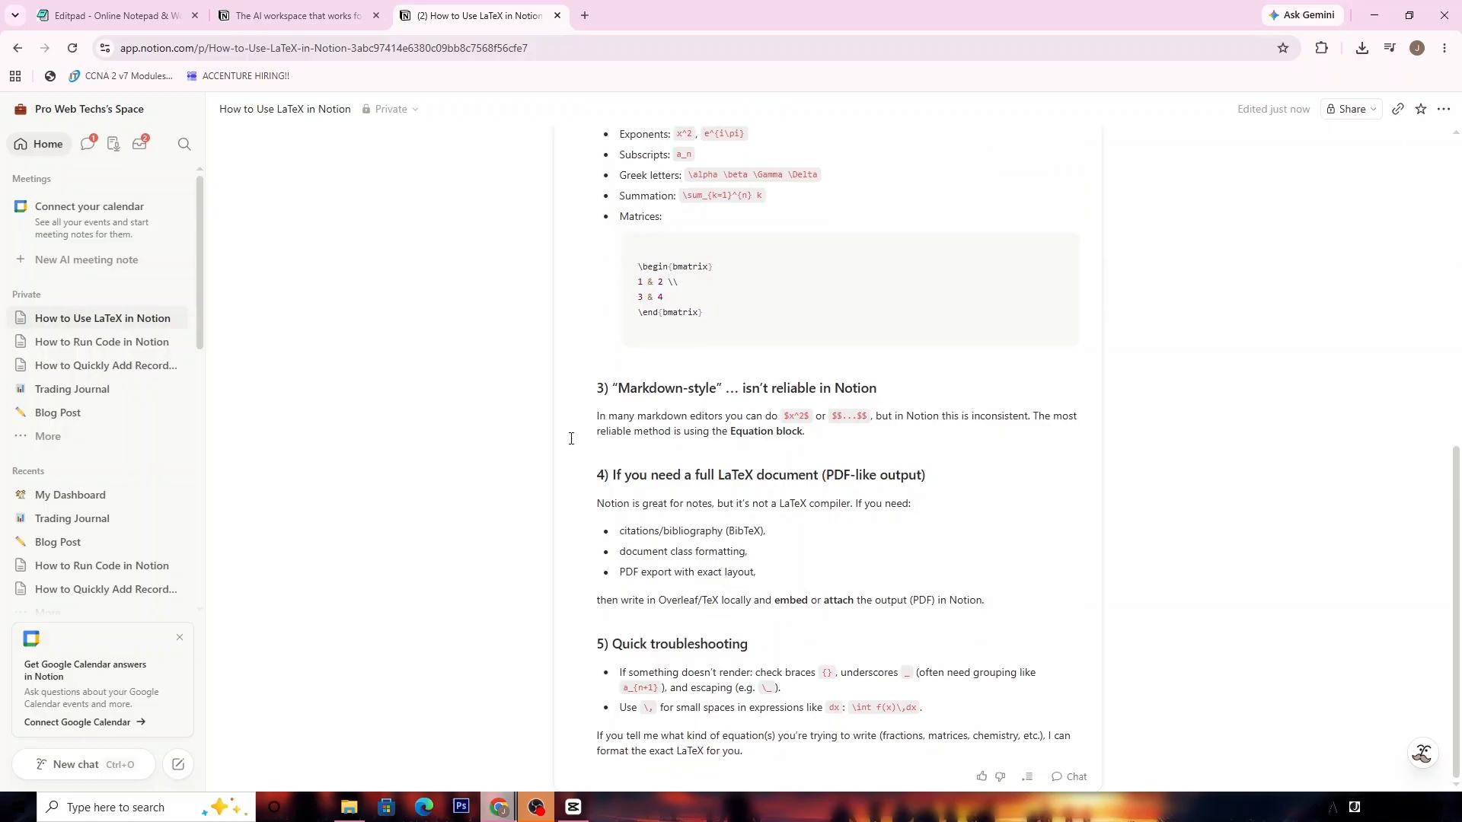
scroll(623, 398, up, 8)
click(484, 379)
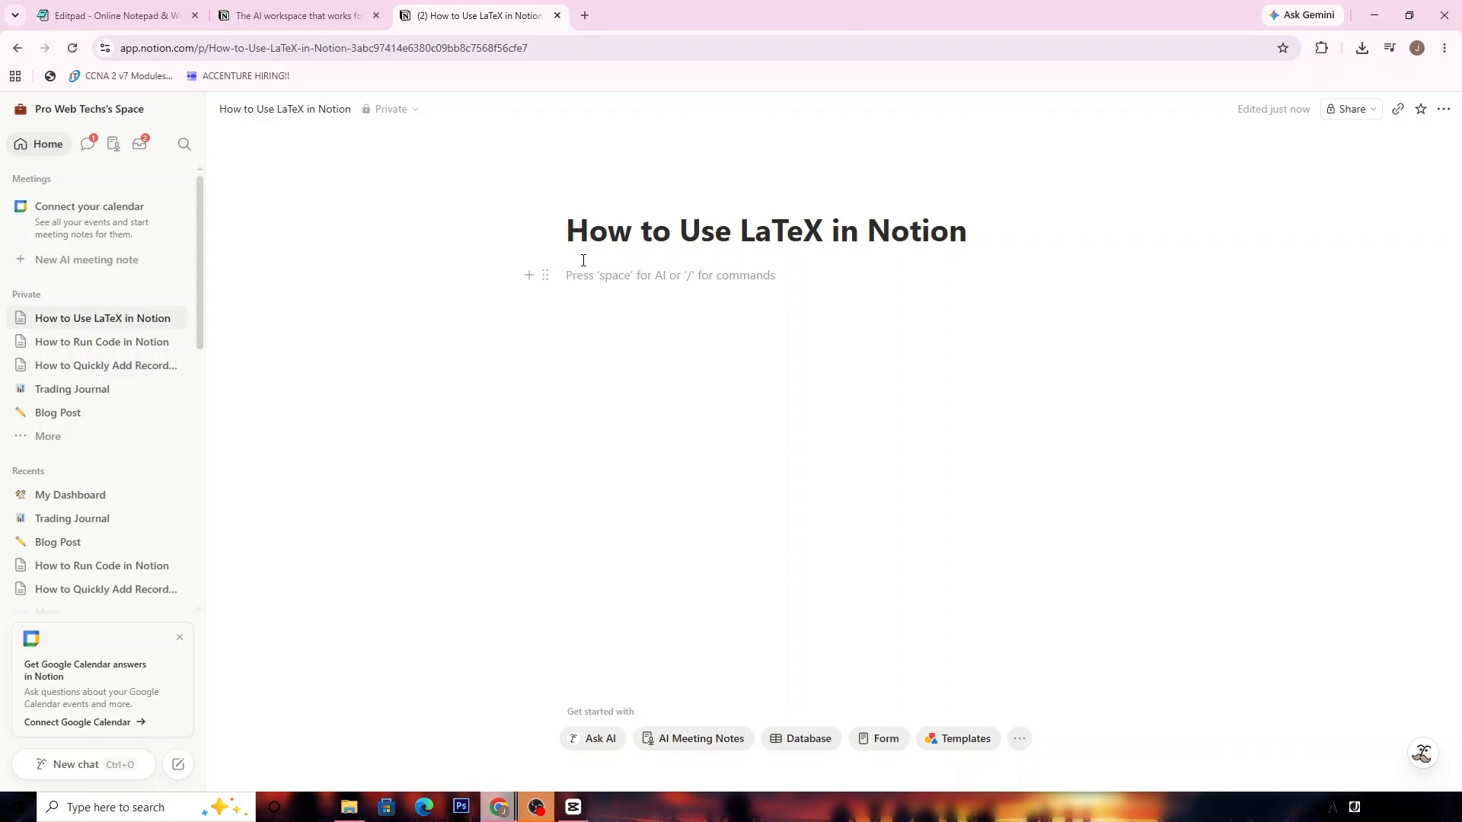
- Add the line 'BLOCK EQUATIONS' under the title and begin /block eq on the next line
text(BL)
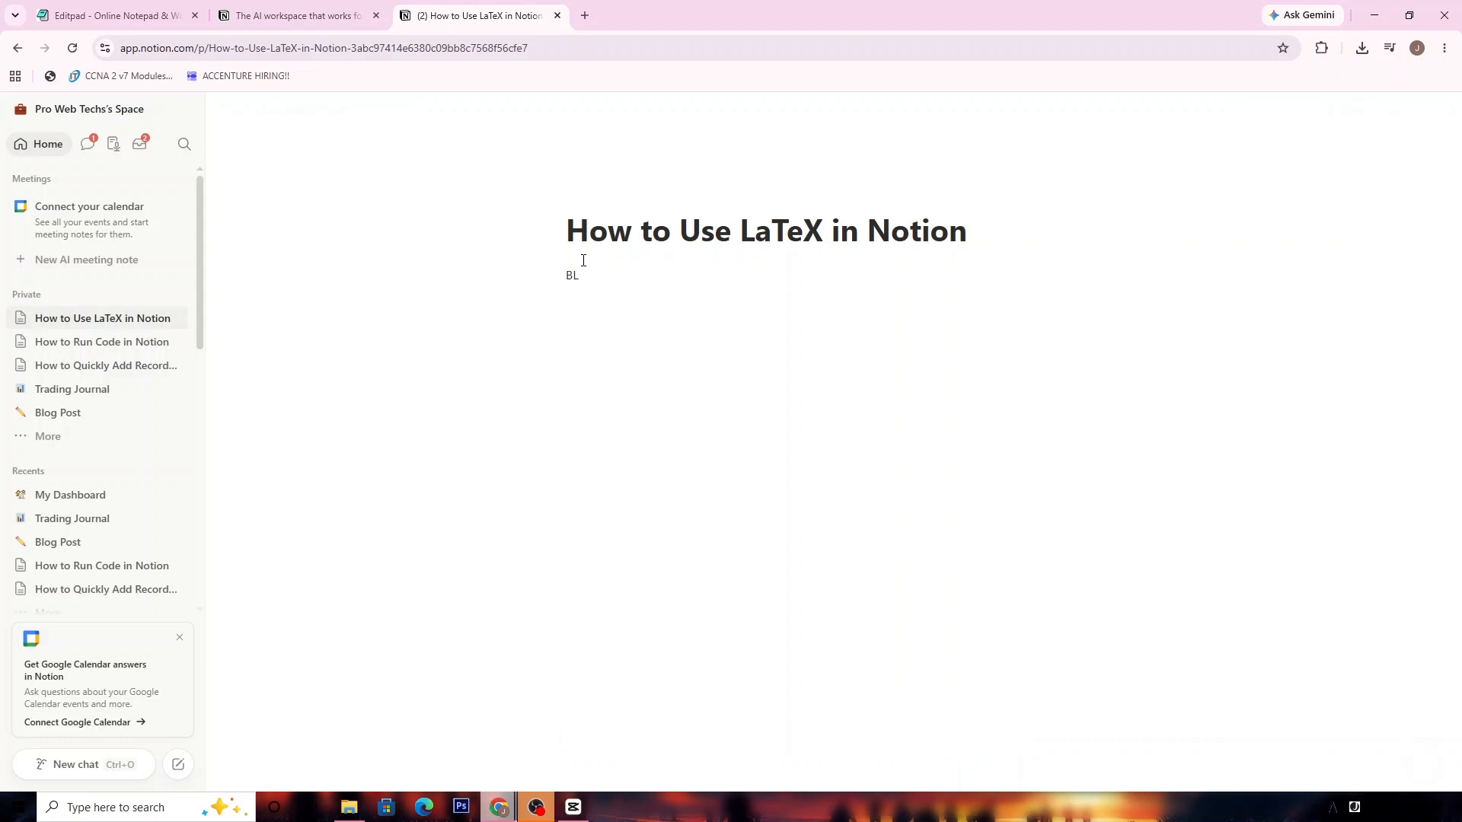
text(O)
key(BackSpace)
text(OCK EQUATIONS)
key(Return)
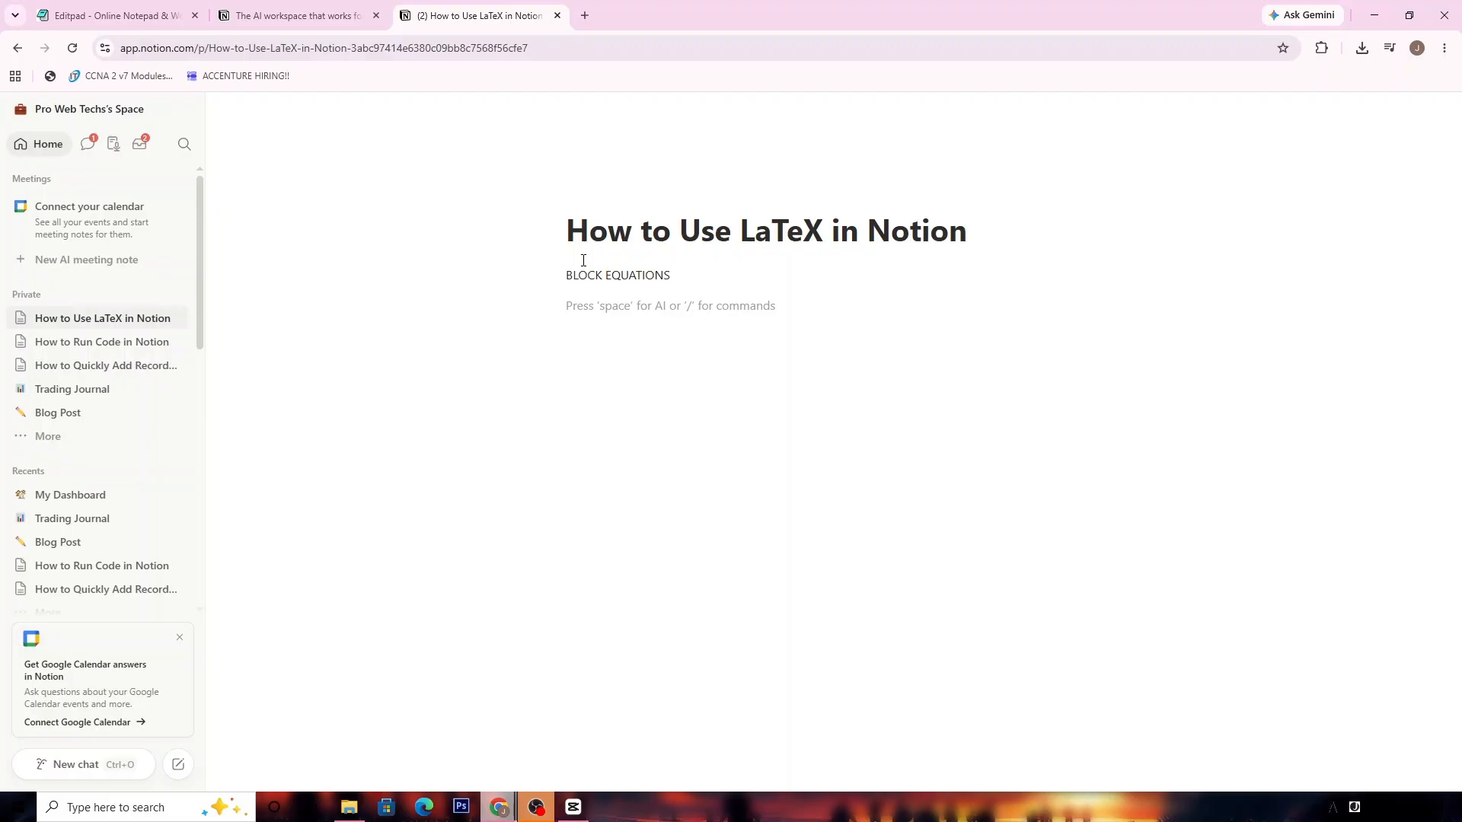
text(/block e)
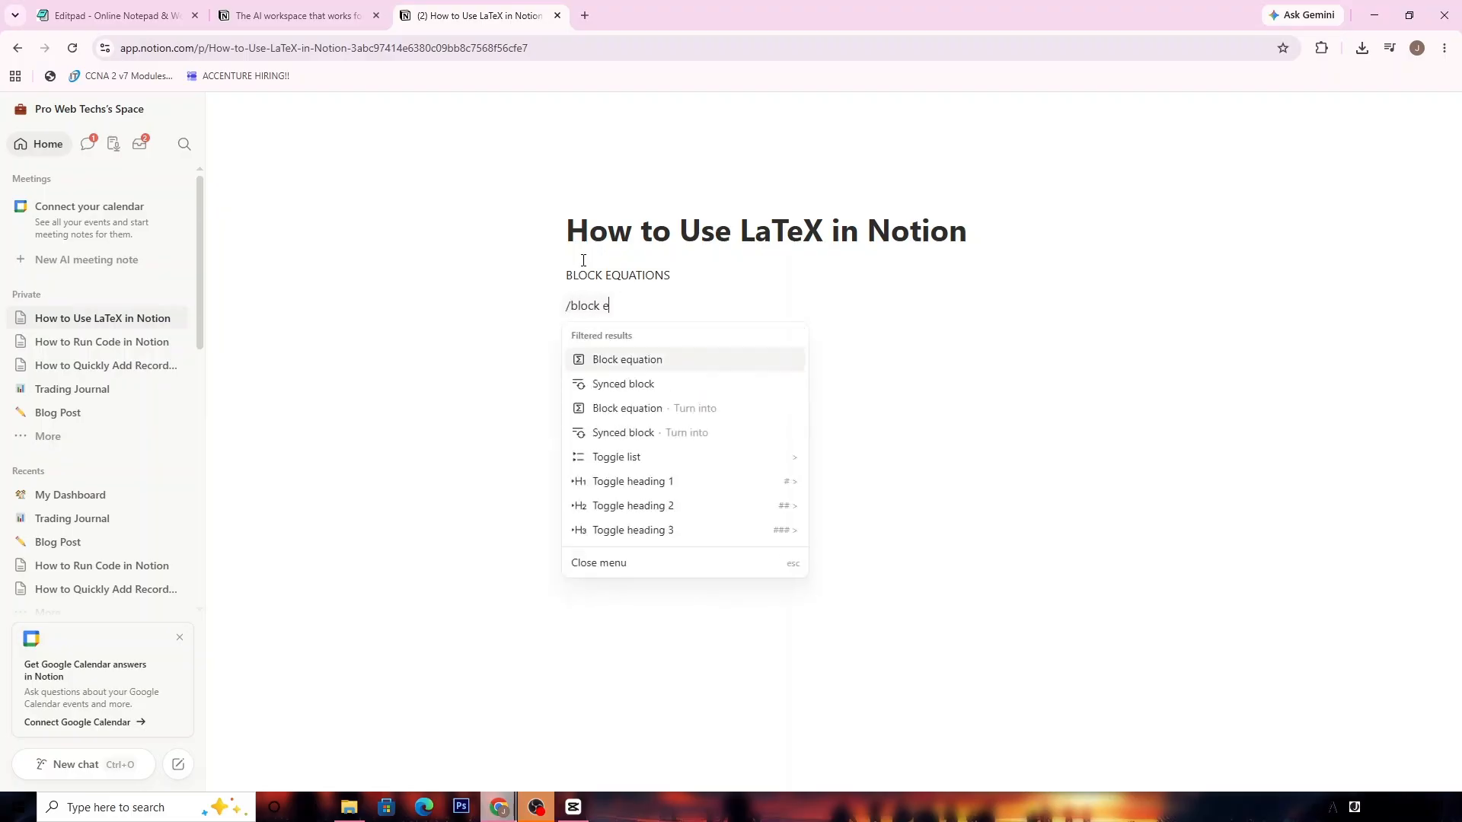
text(q)
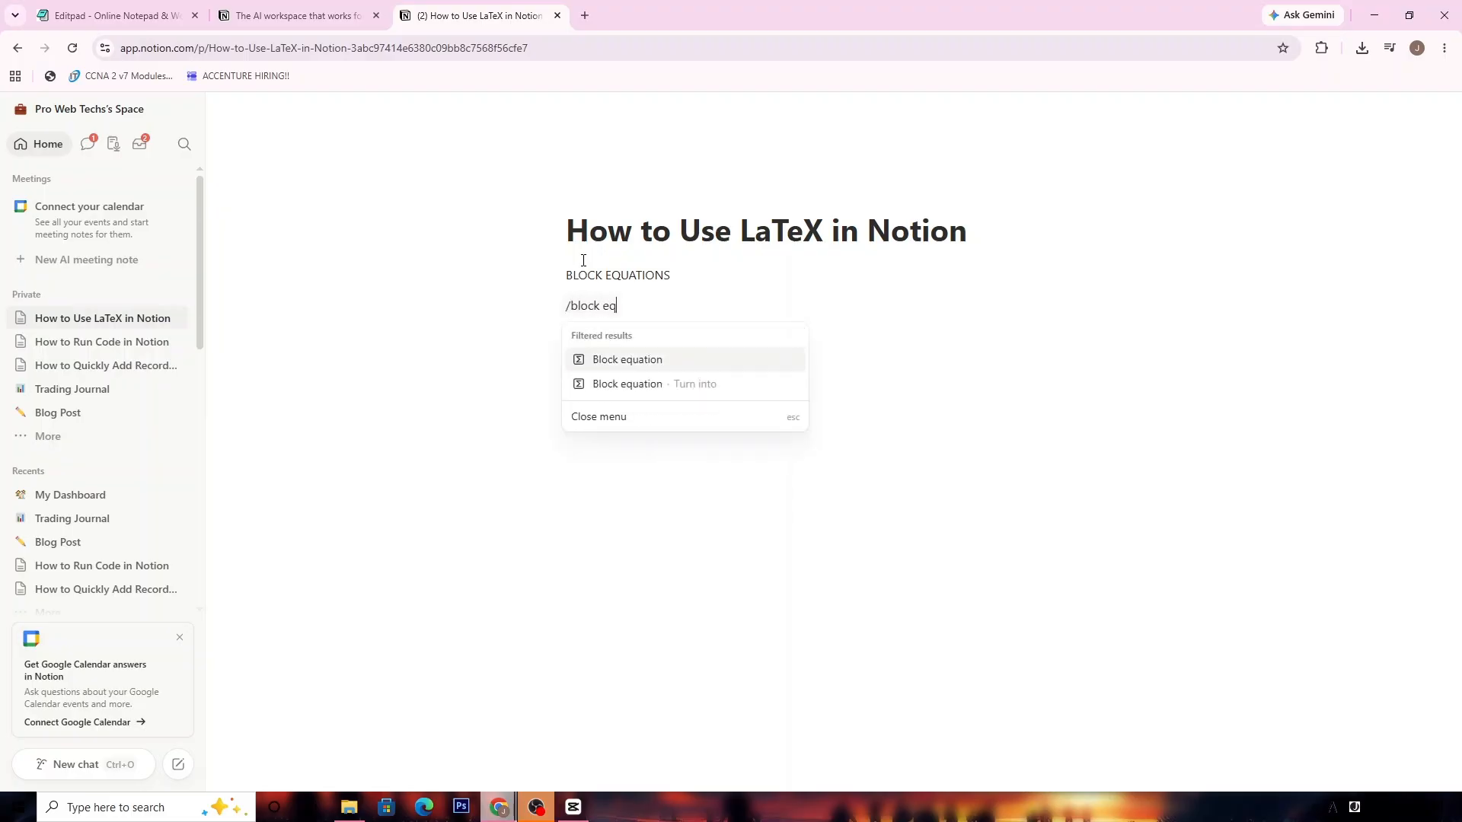
- Insert a block equation x^2 + y^2 = c^2 and confirm it
click(660, 359)
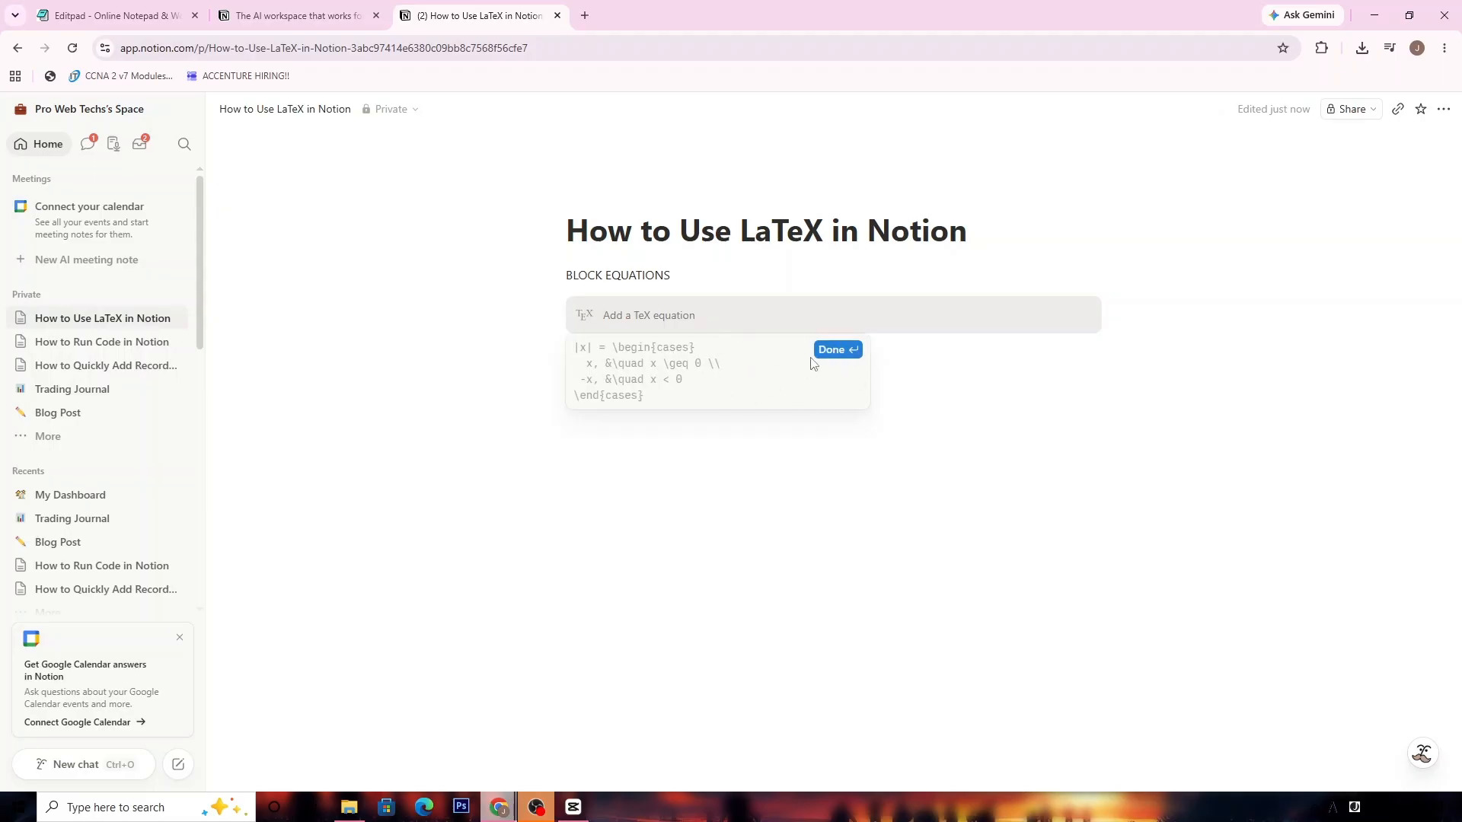
text(x2)
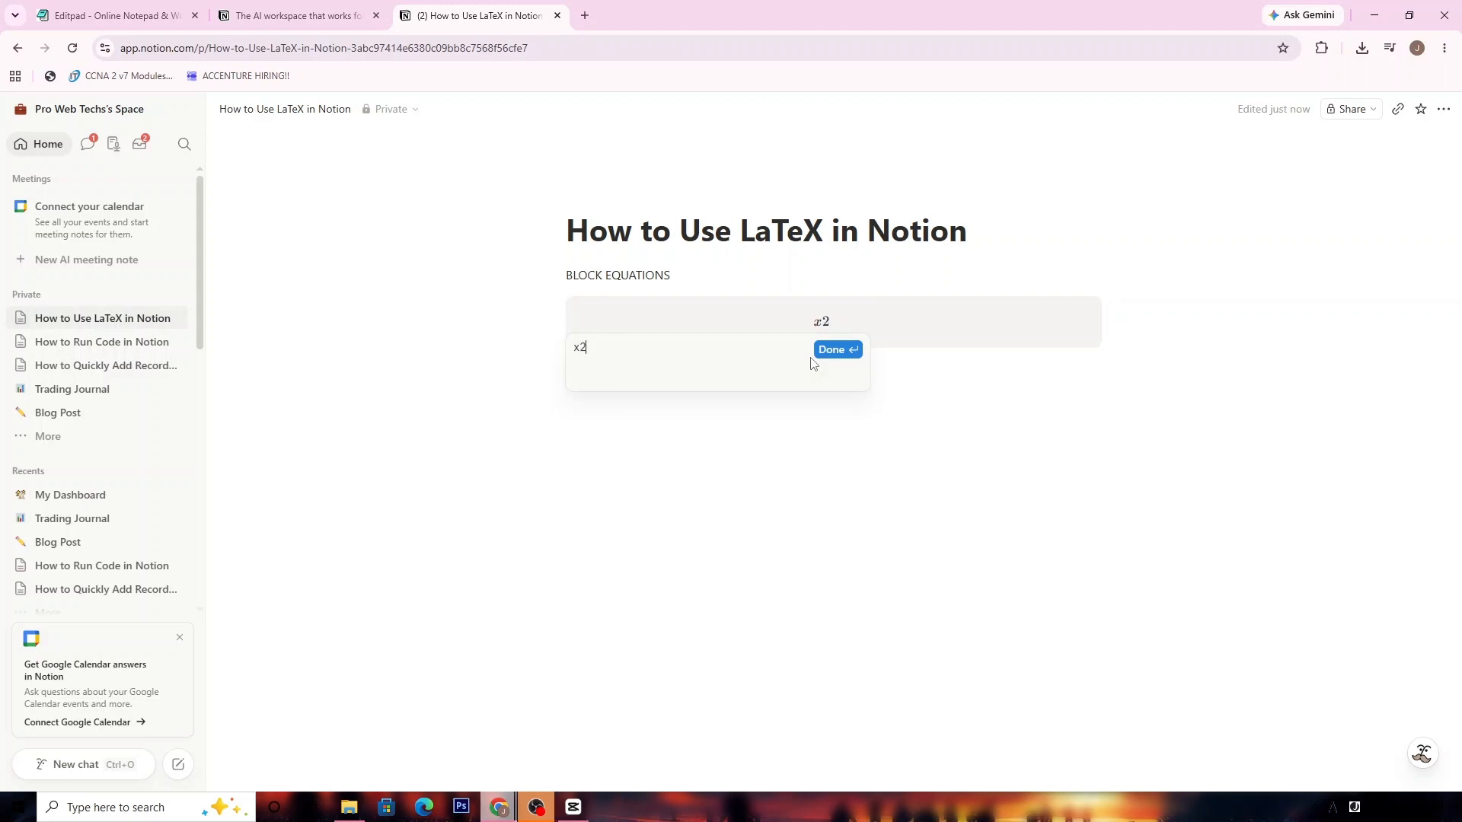
key(BackSpace)
text(^2 + y+2)
key(BackSpace)
key(BackSpace)
text(^2 = c^2)
click(842, 350)
click(841, 362)
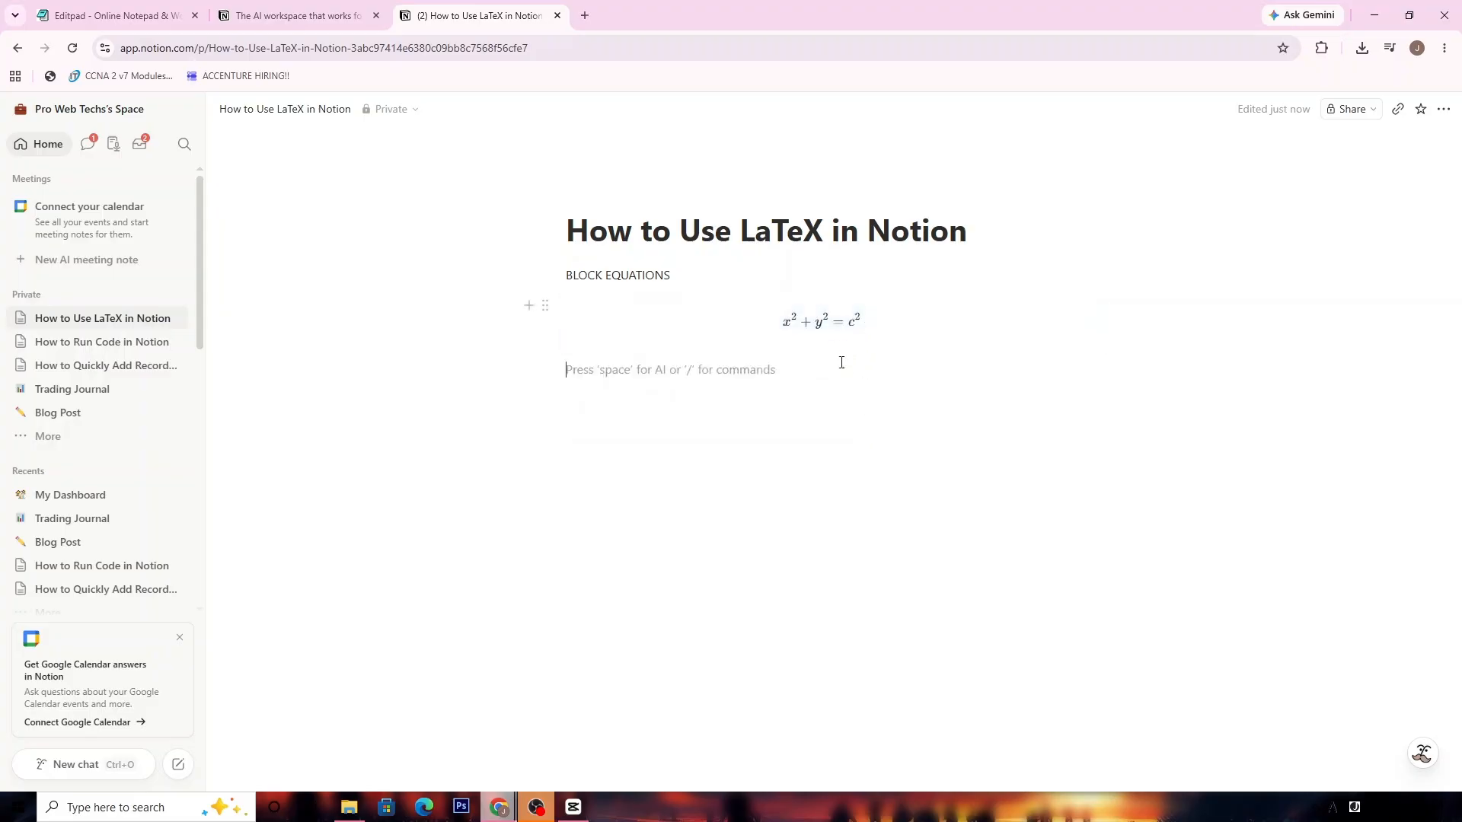
- Edit the block equation to a^2 + b^2 = c^2 and add an empty line below
click(707, 321)
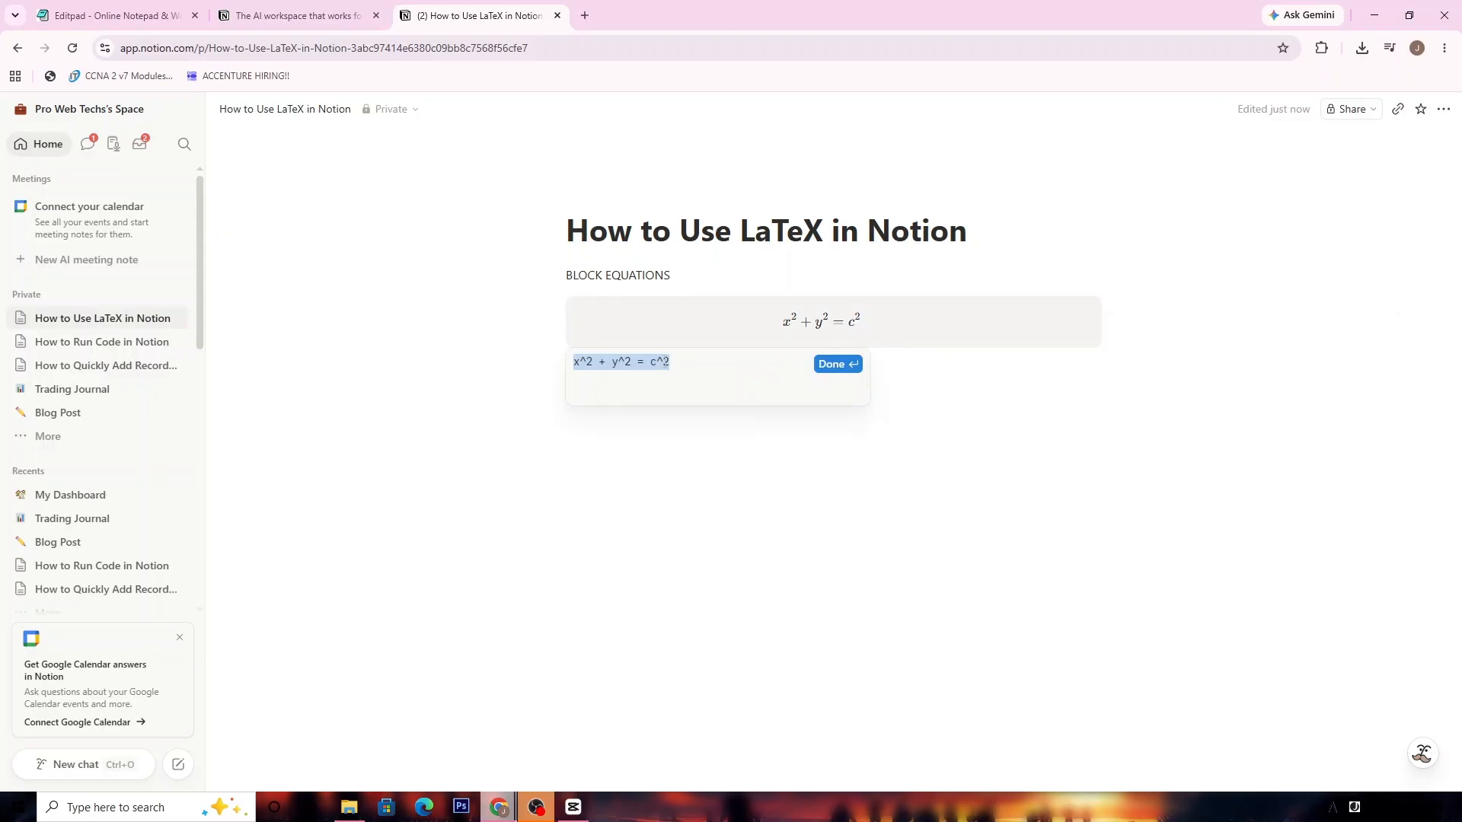
click(580, 367)
key(BackSpace)
text(a)
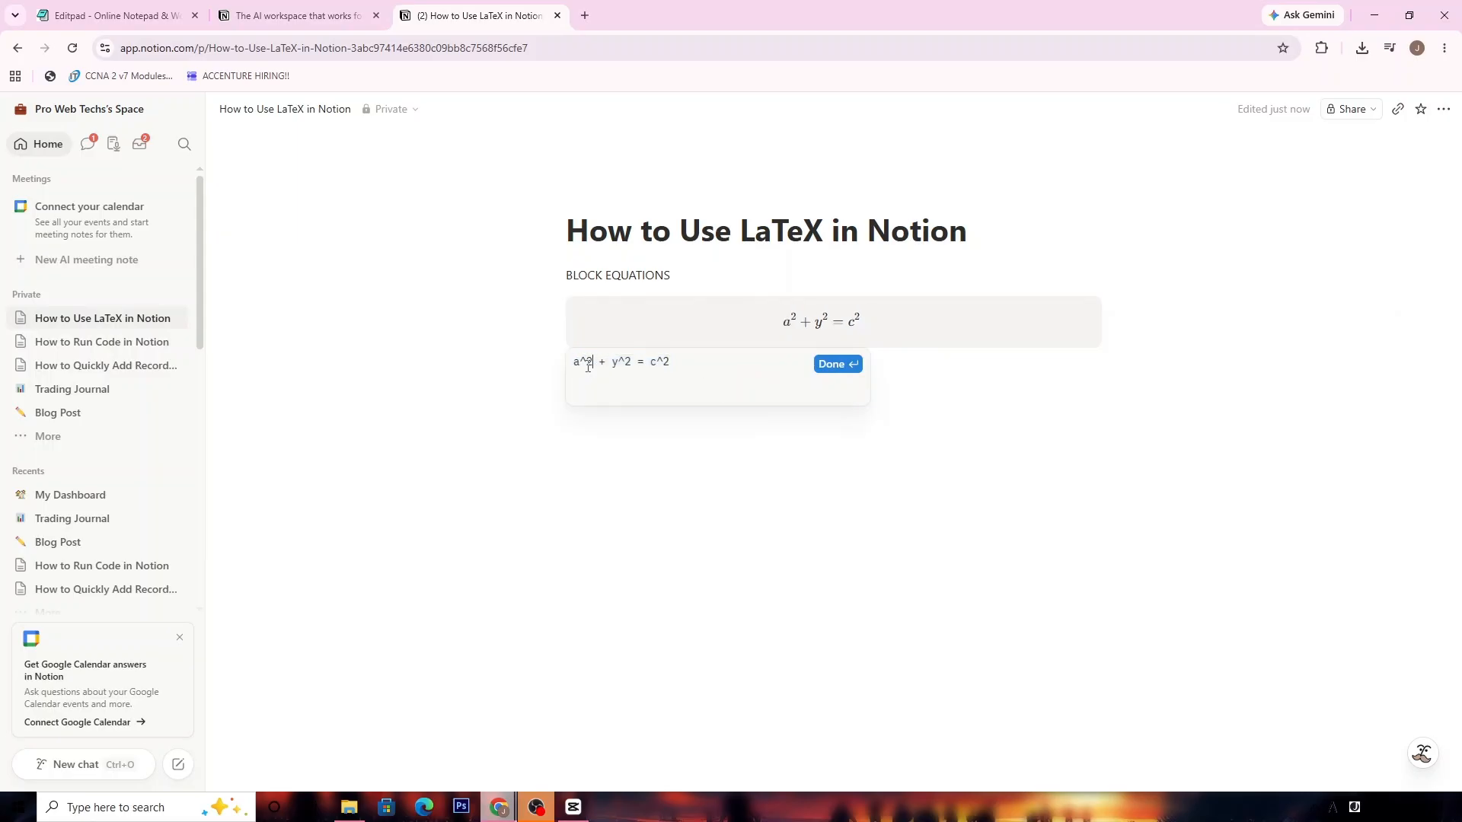
key(BackSpace)
text(b)
click(842, 364)
click(732, 410)
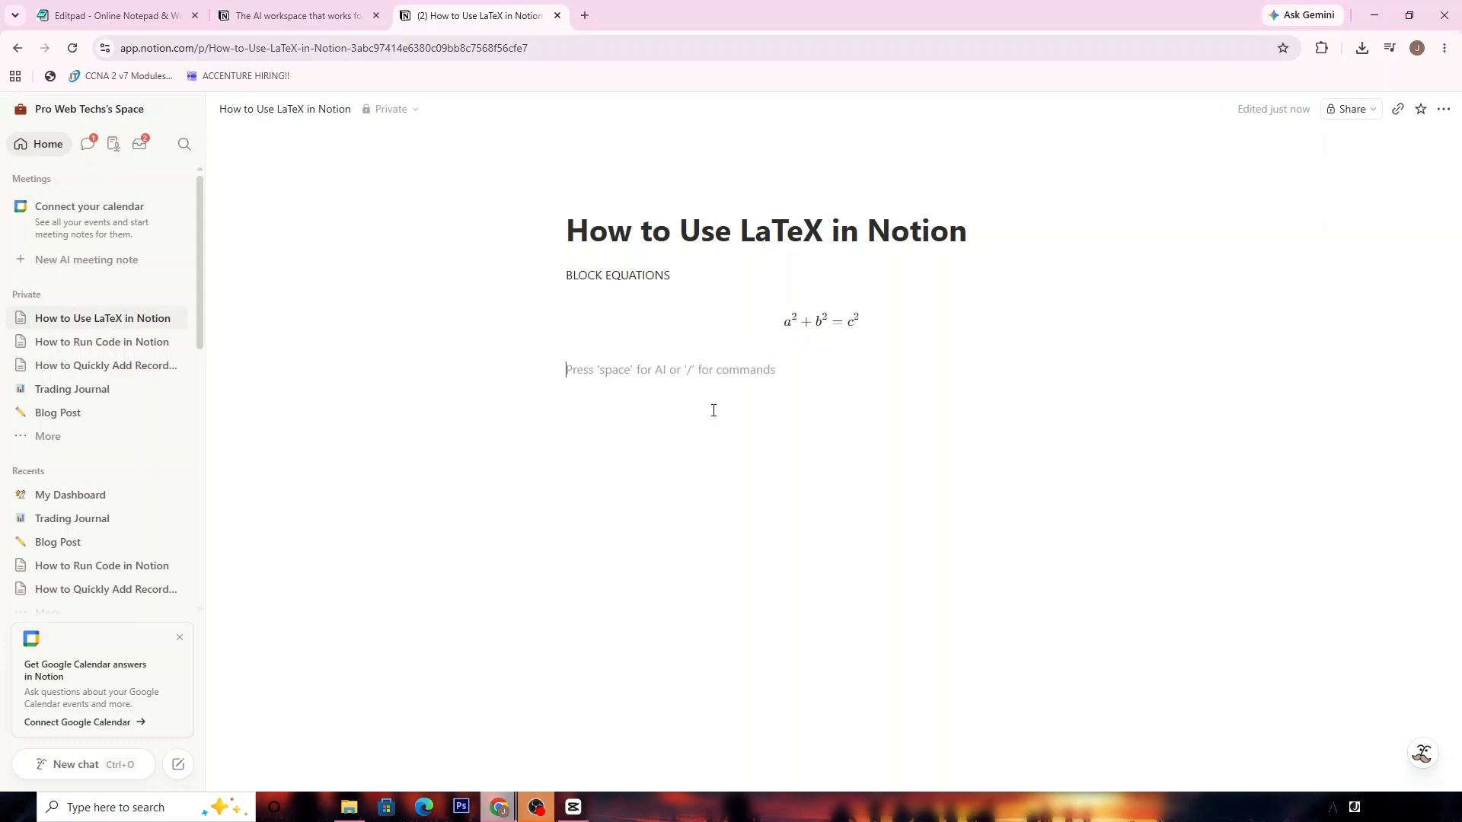
- Type 'INLINE EQUATIONS', insert the inline equation E = mc^2 below it, then start a new line
text(INLI)
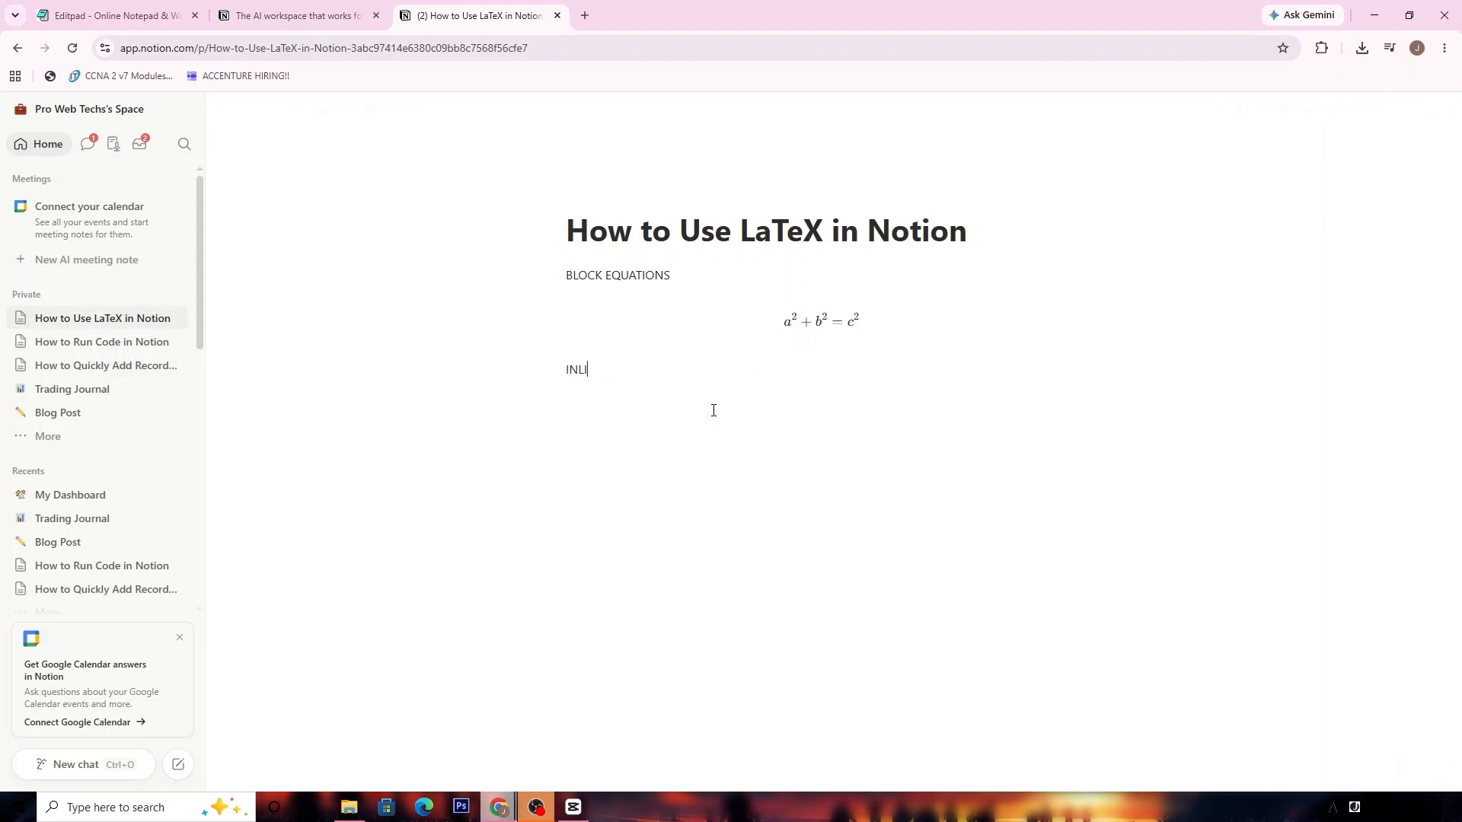
text(NE EQUATIONS)
key(Return)
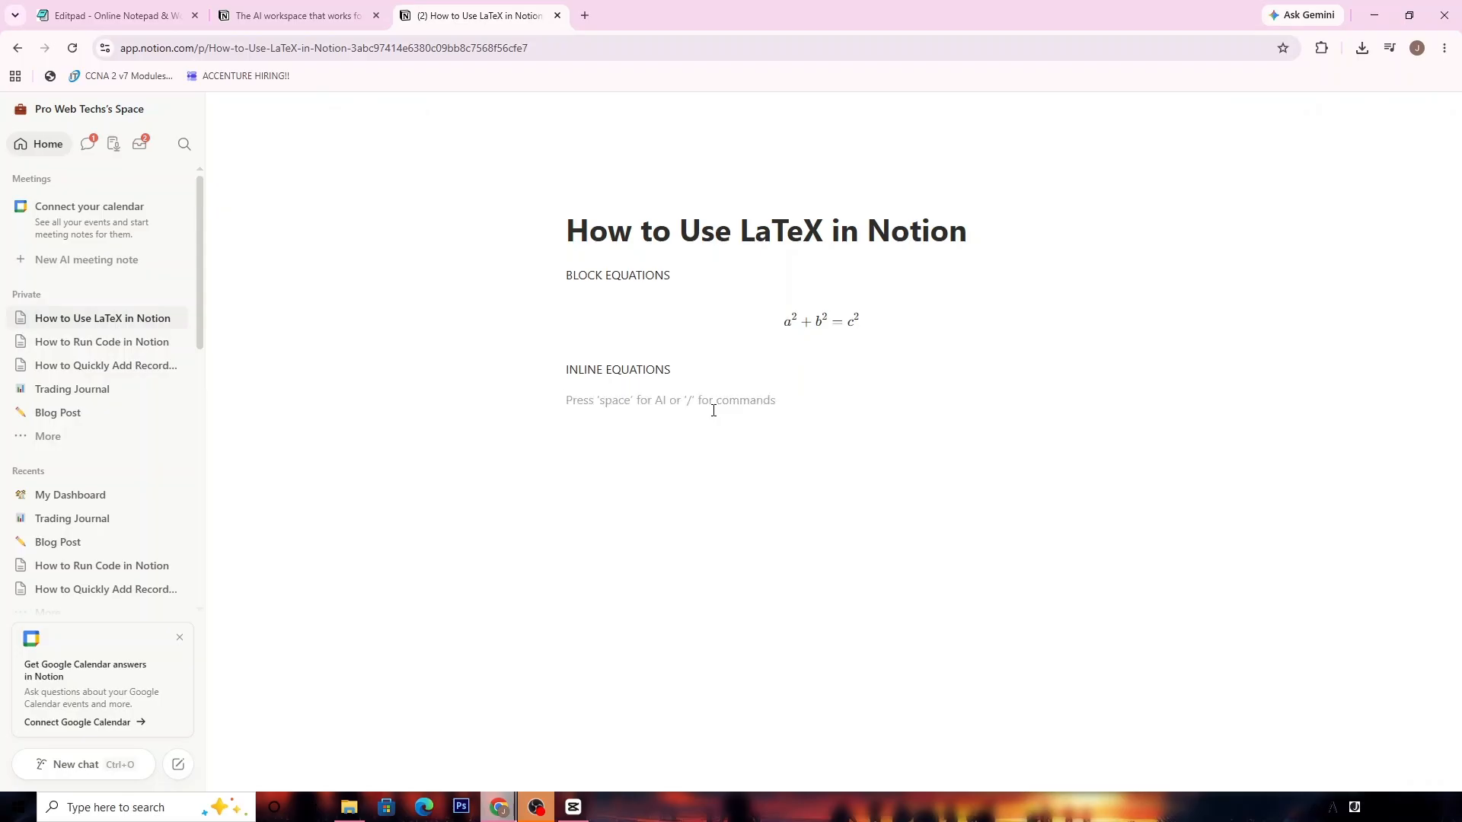
text(/inline)
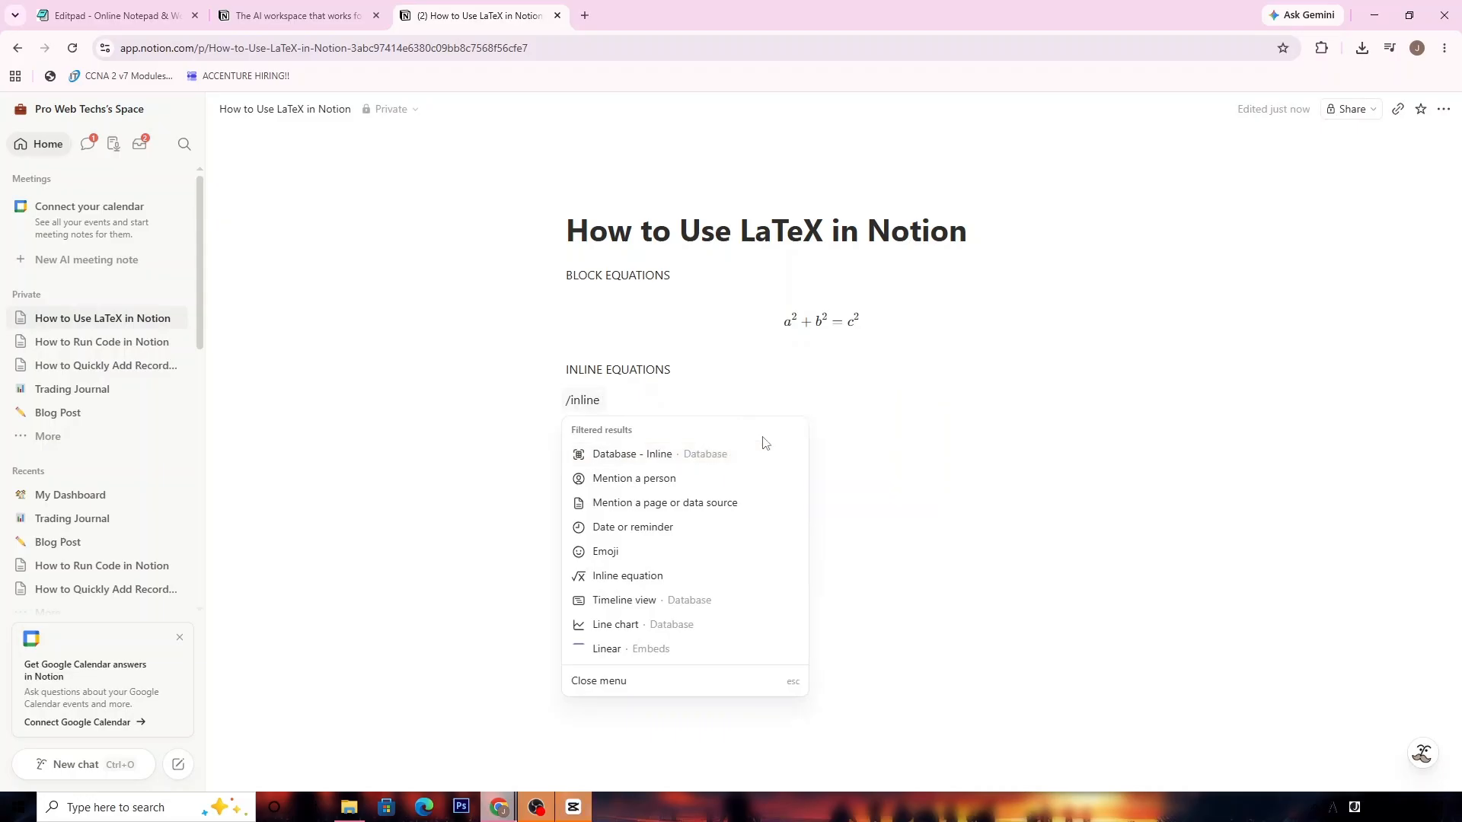
text( eq)
click(690, 467)
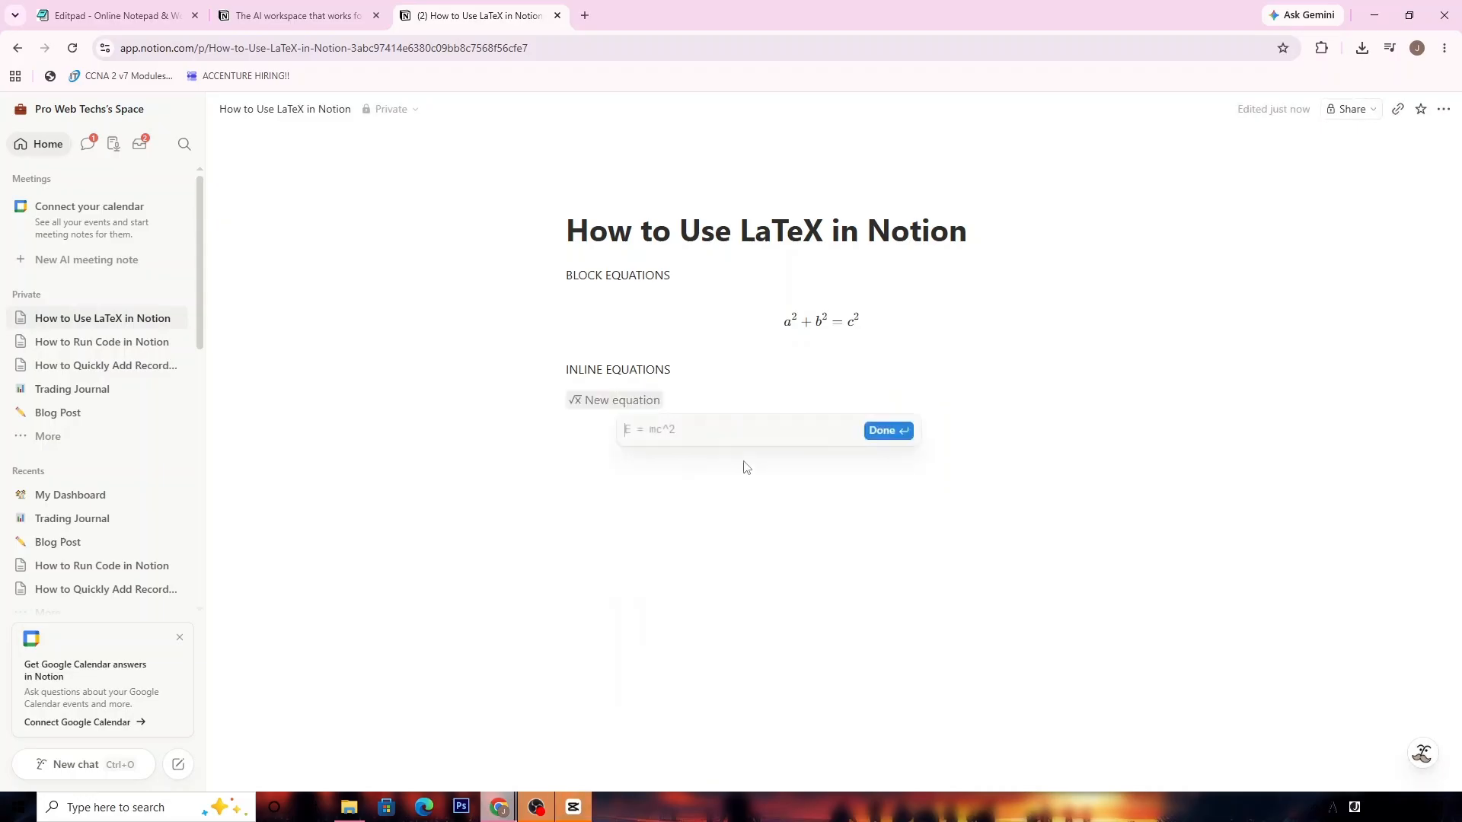
text(E)
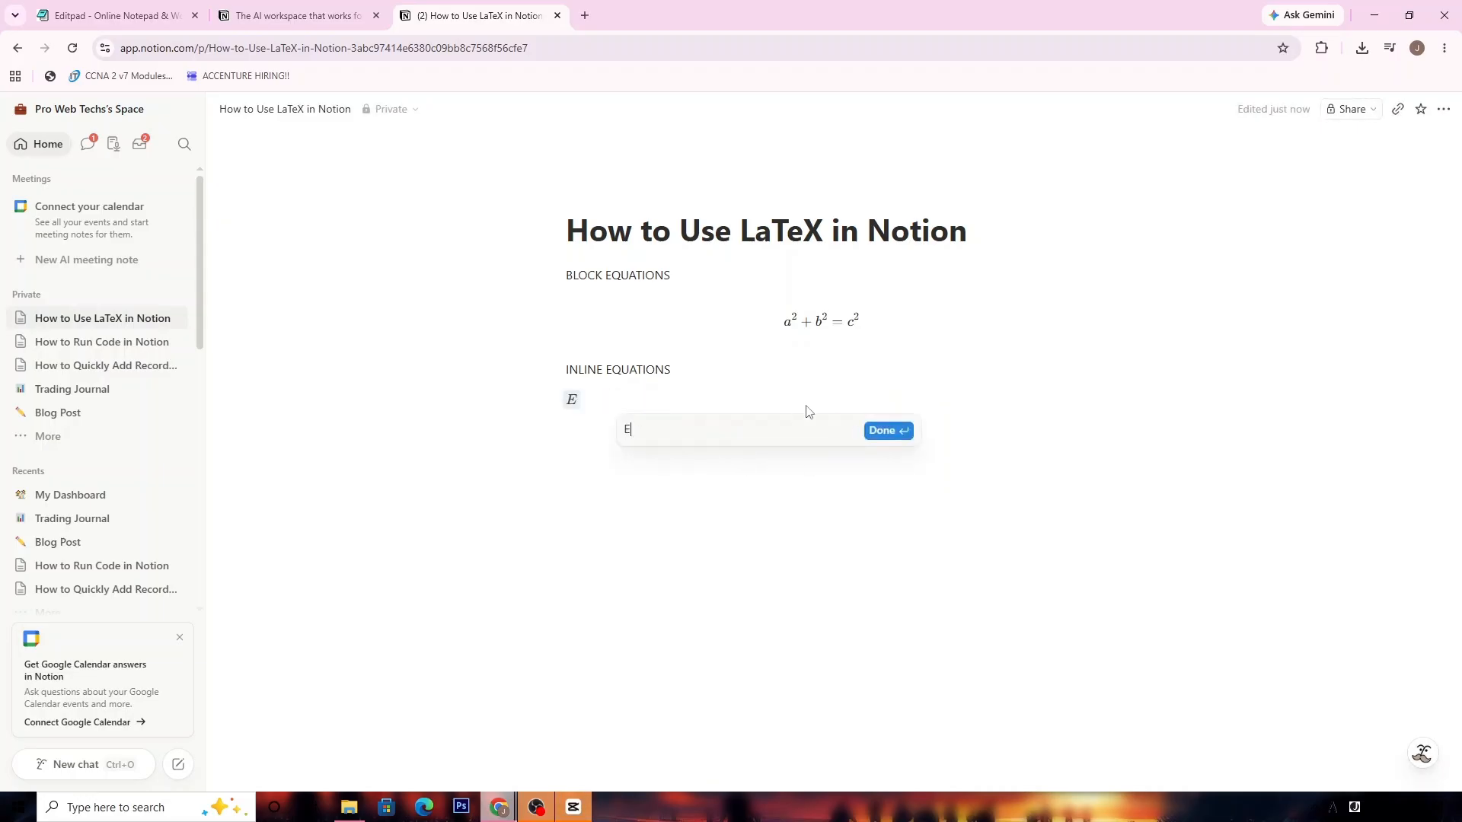
text( = mc^2)
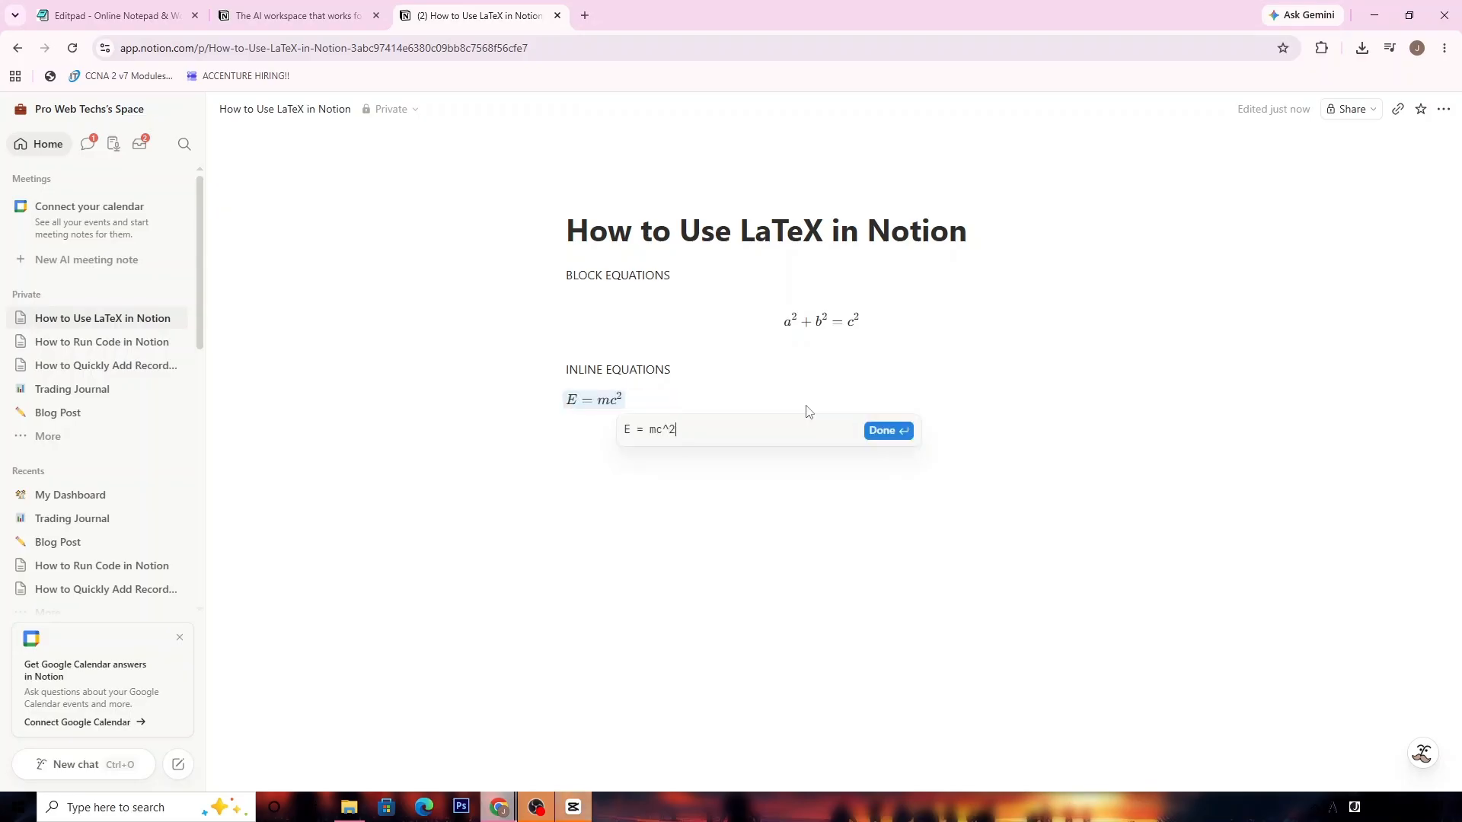
key(Return)
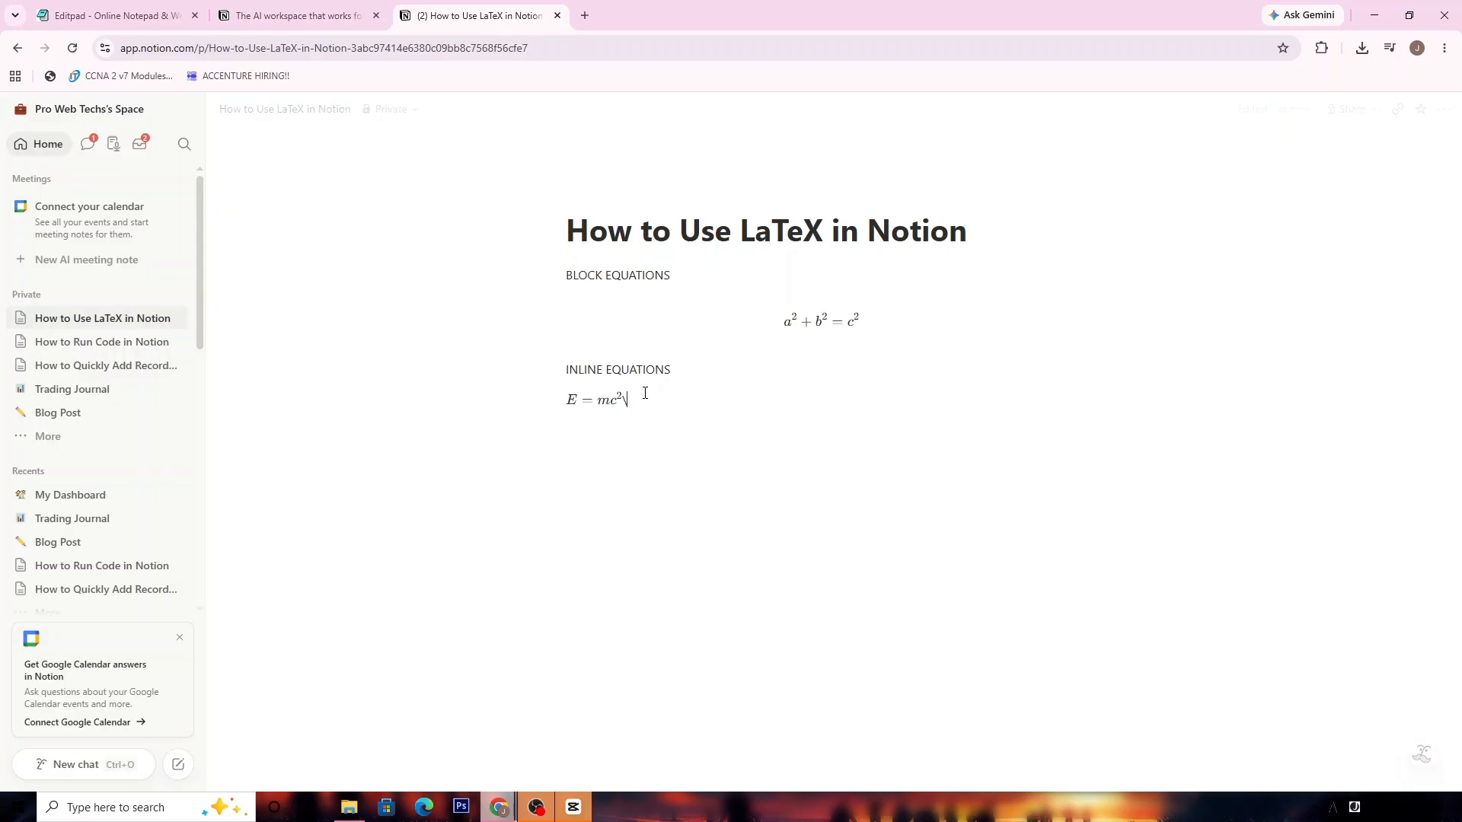
key(Return)
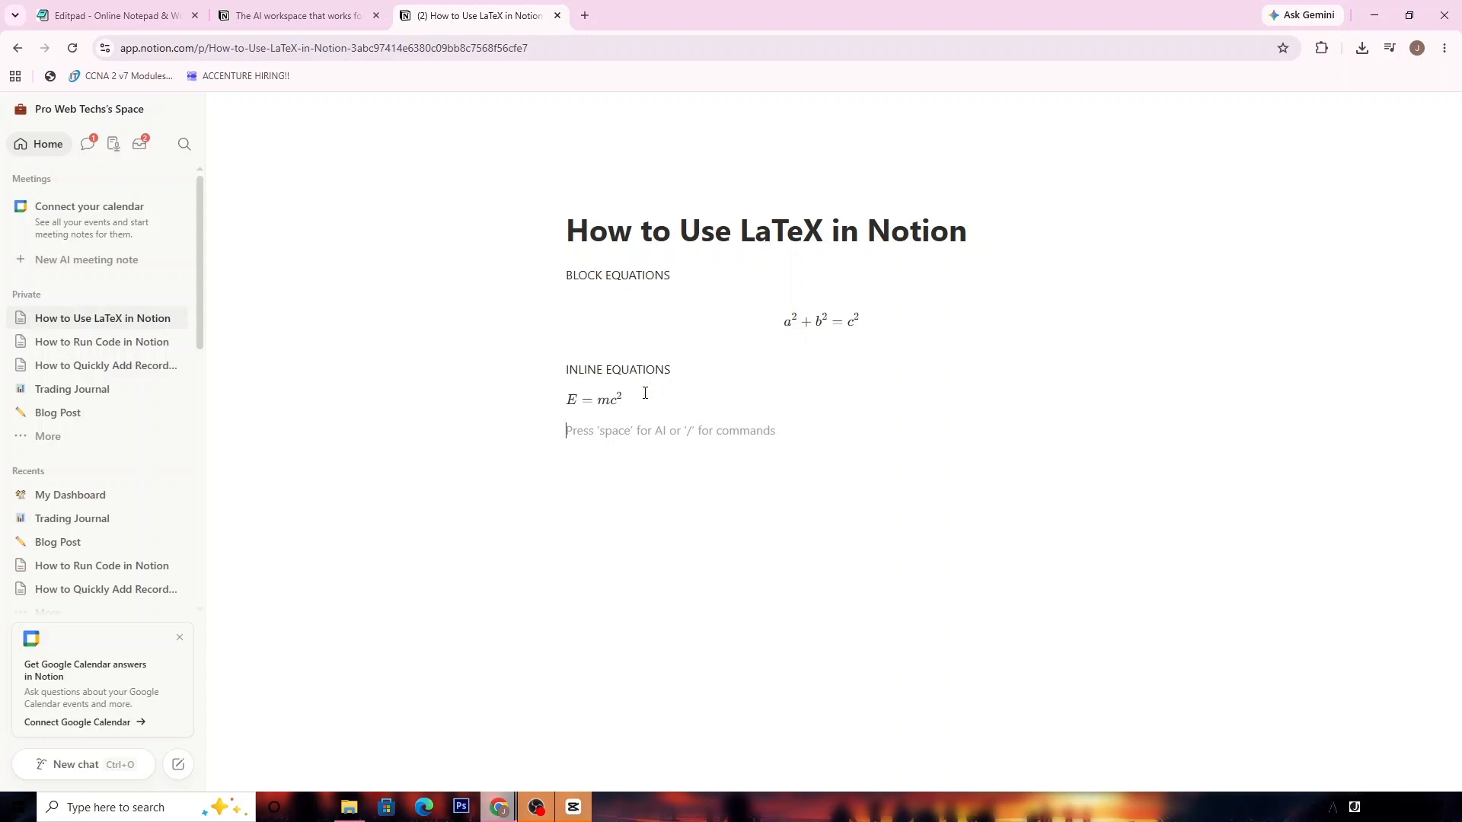
- Begin the sentence with 'The x in ' and call up the inline equation command
text(The)
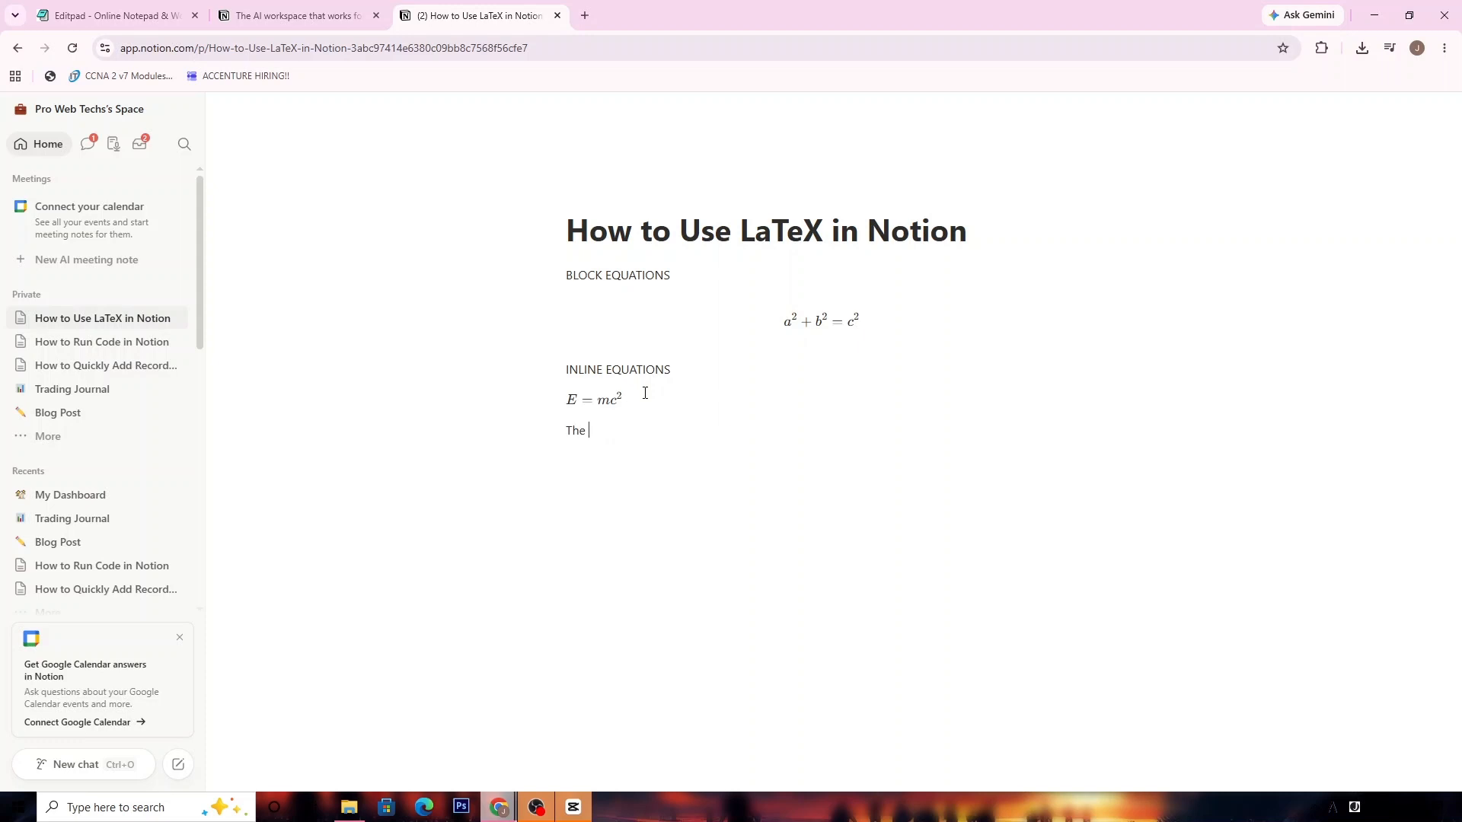
text( answer fo)
key(BackSpace)
key(BackSpace)
key(BackSpace)
key(BackSpace)
key(BackSpace)
key(BackSpace)
key(BackSpace)
key(BackSpace)
key(BackSpace)
text(x)
text( i)
text(n)
text( x)
key(BackSpace)
key(BackSpace)
key(BackSpace)
text(in /inl)
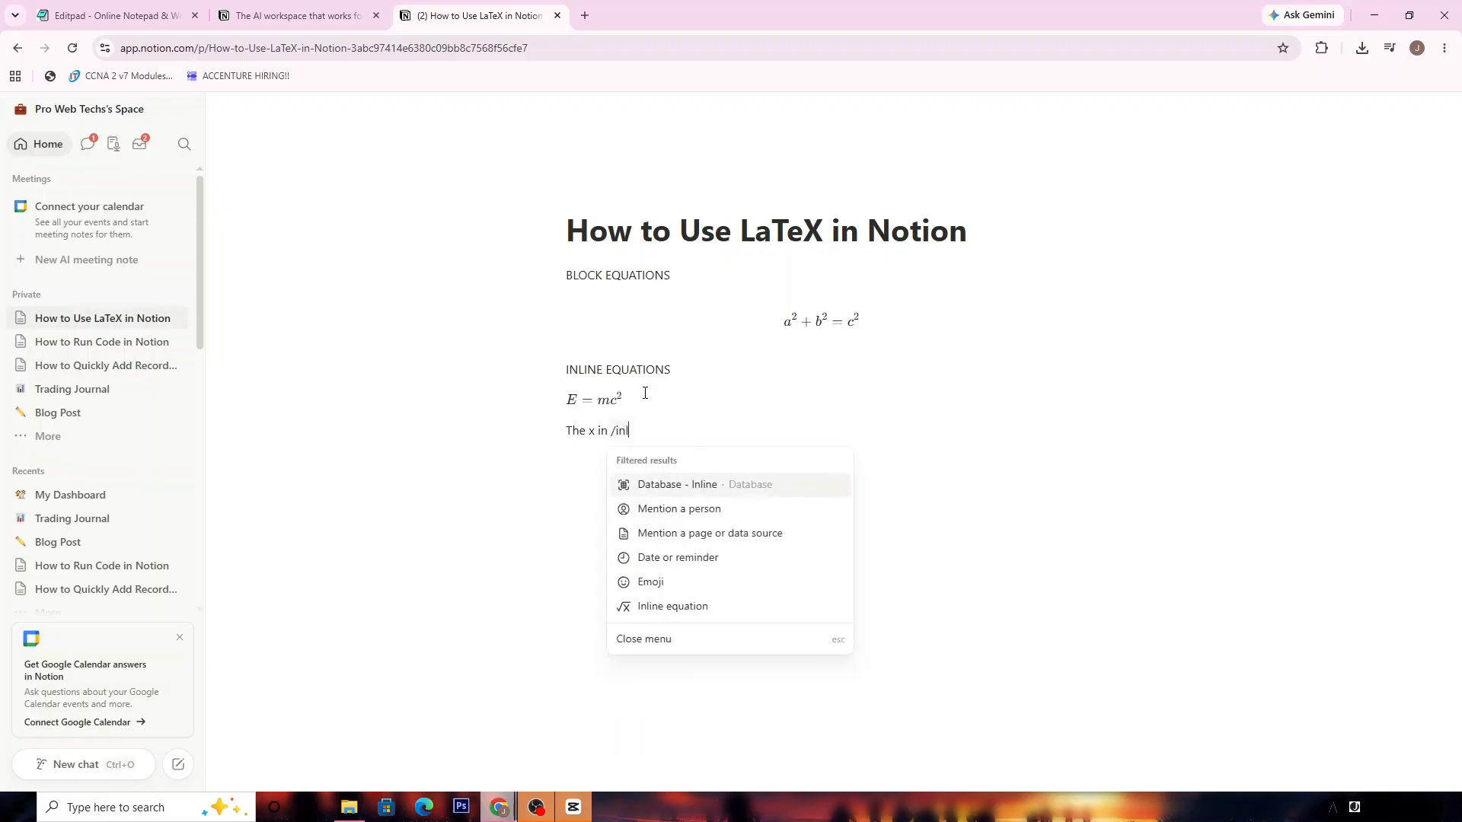
text(ine eq)
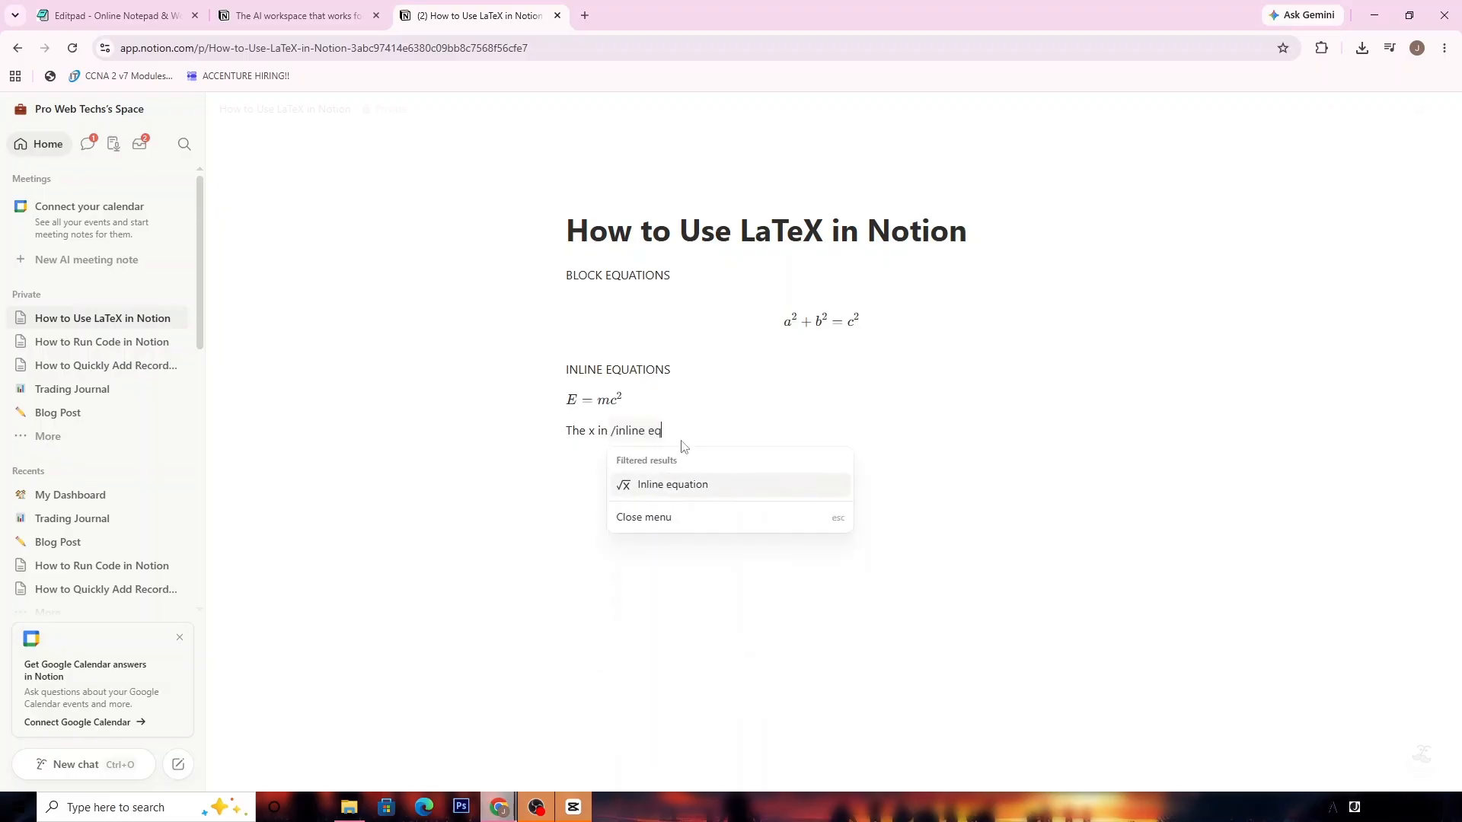
- Insert the inline equation x^2 = 25 and finish the sentence with 'is 5'
click(685, 483)
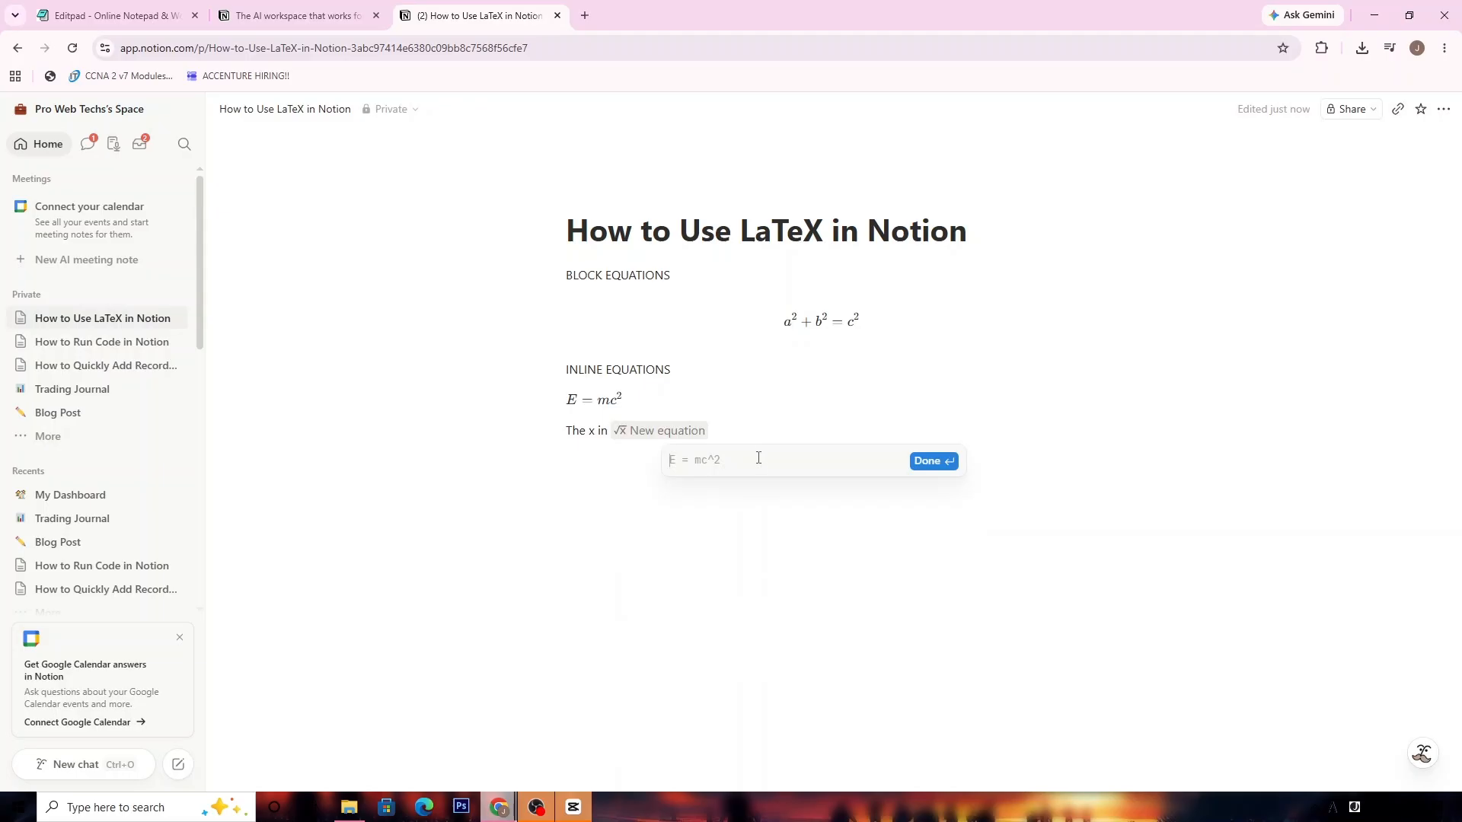
text(x)
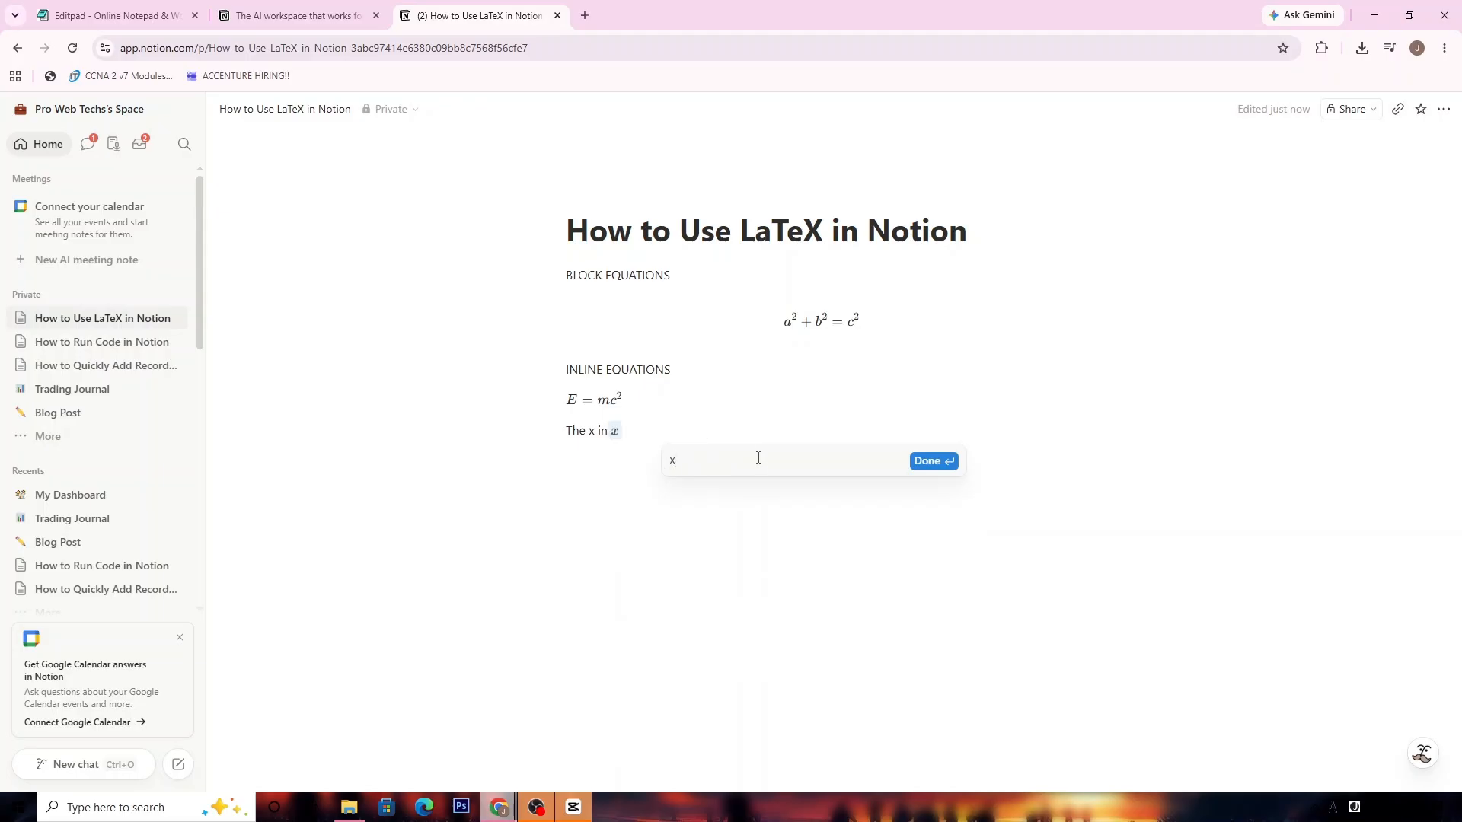
text(^2 = 25)
key(Return)
text(is 5)
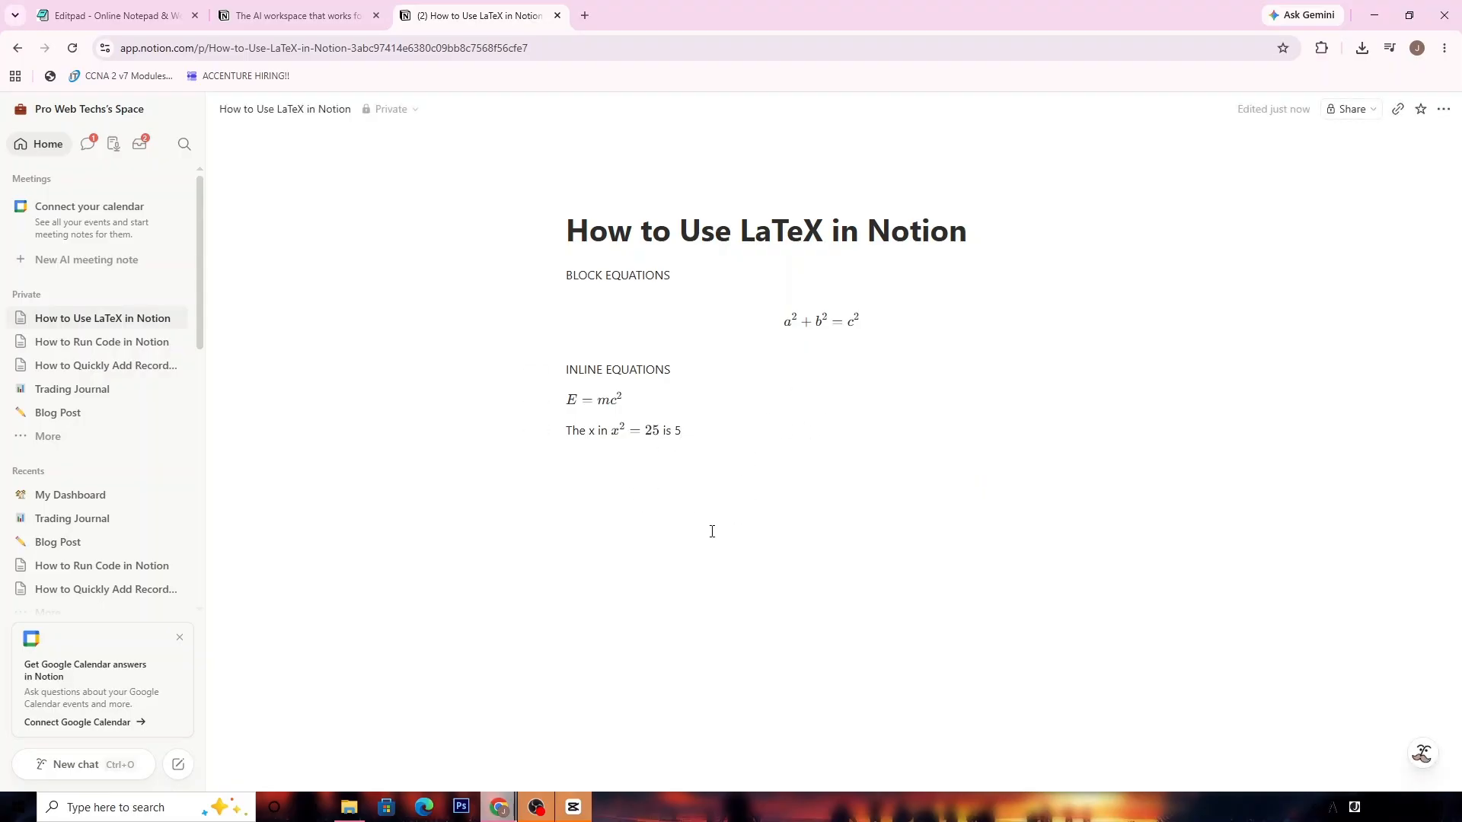
- Check the E = mc², x² = 25 and a² + b² = c² equations, then close the editor
click(726, 500)
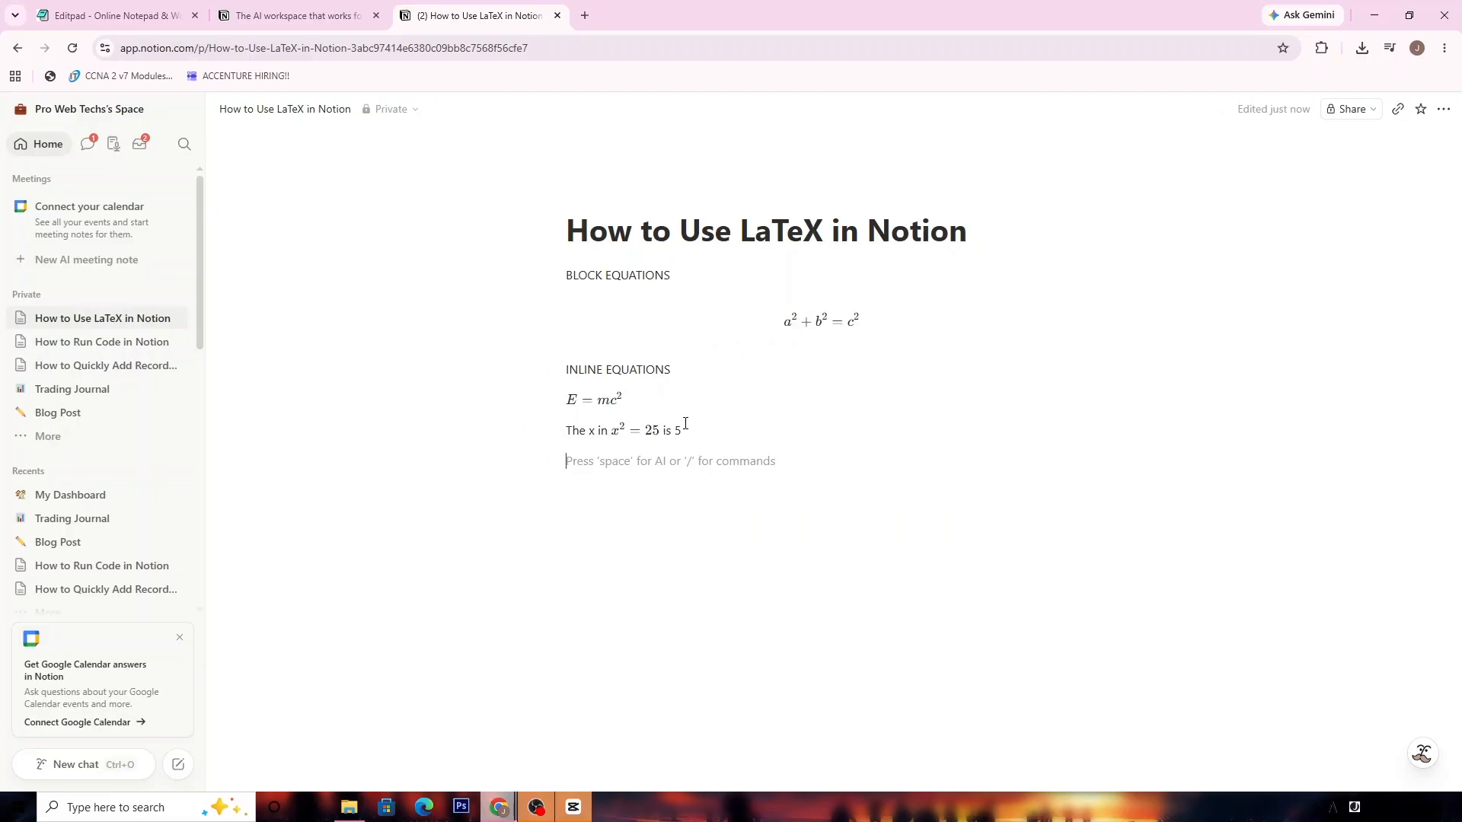
click(618, 402)
click(655, 495)
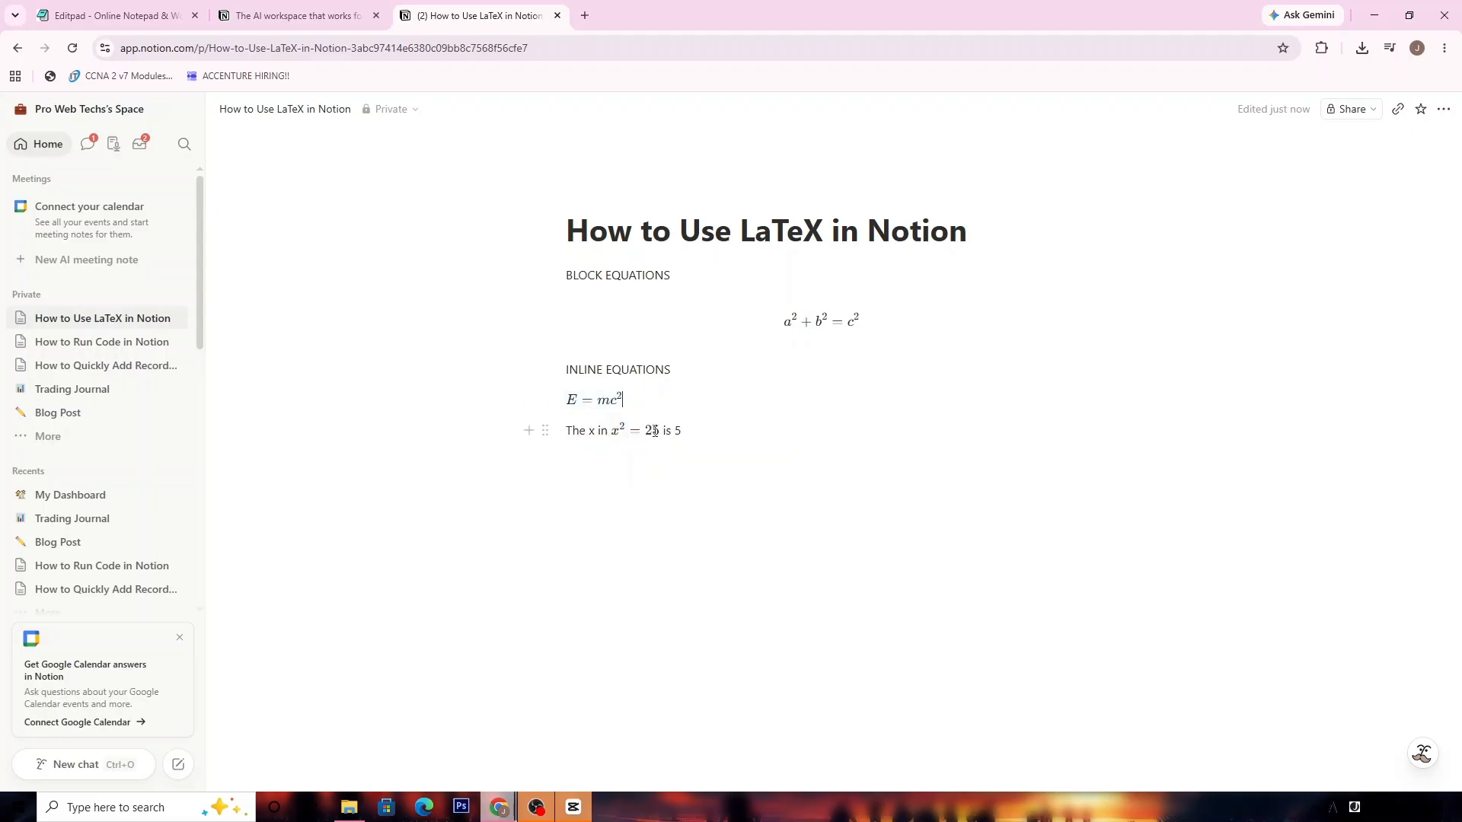
click(633, 430)
click(701, 535)
click(838, 318)
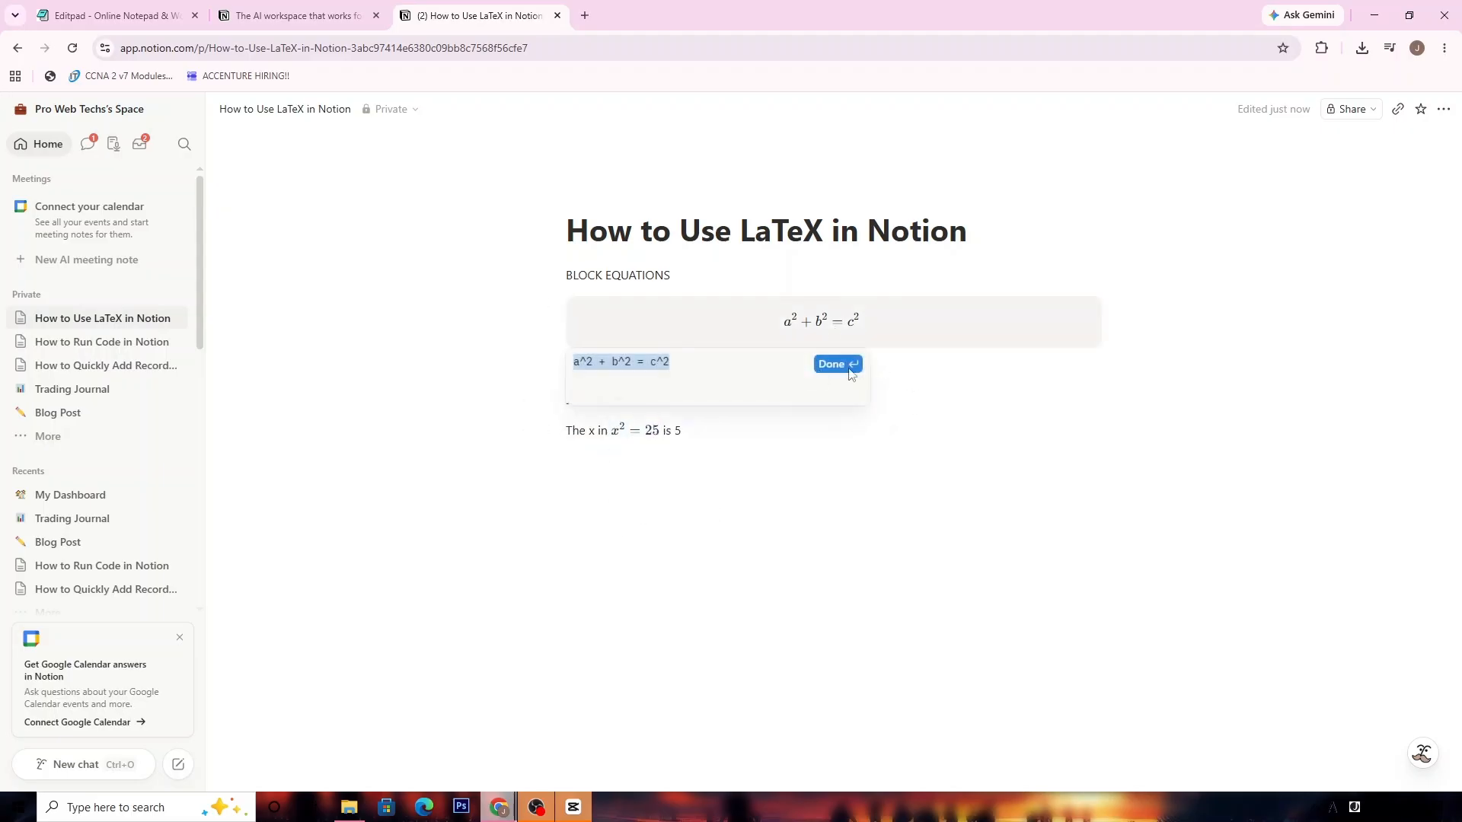
click(741, 369)
key(Escape)
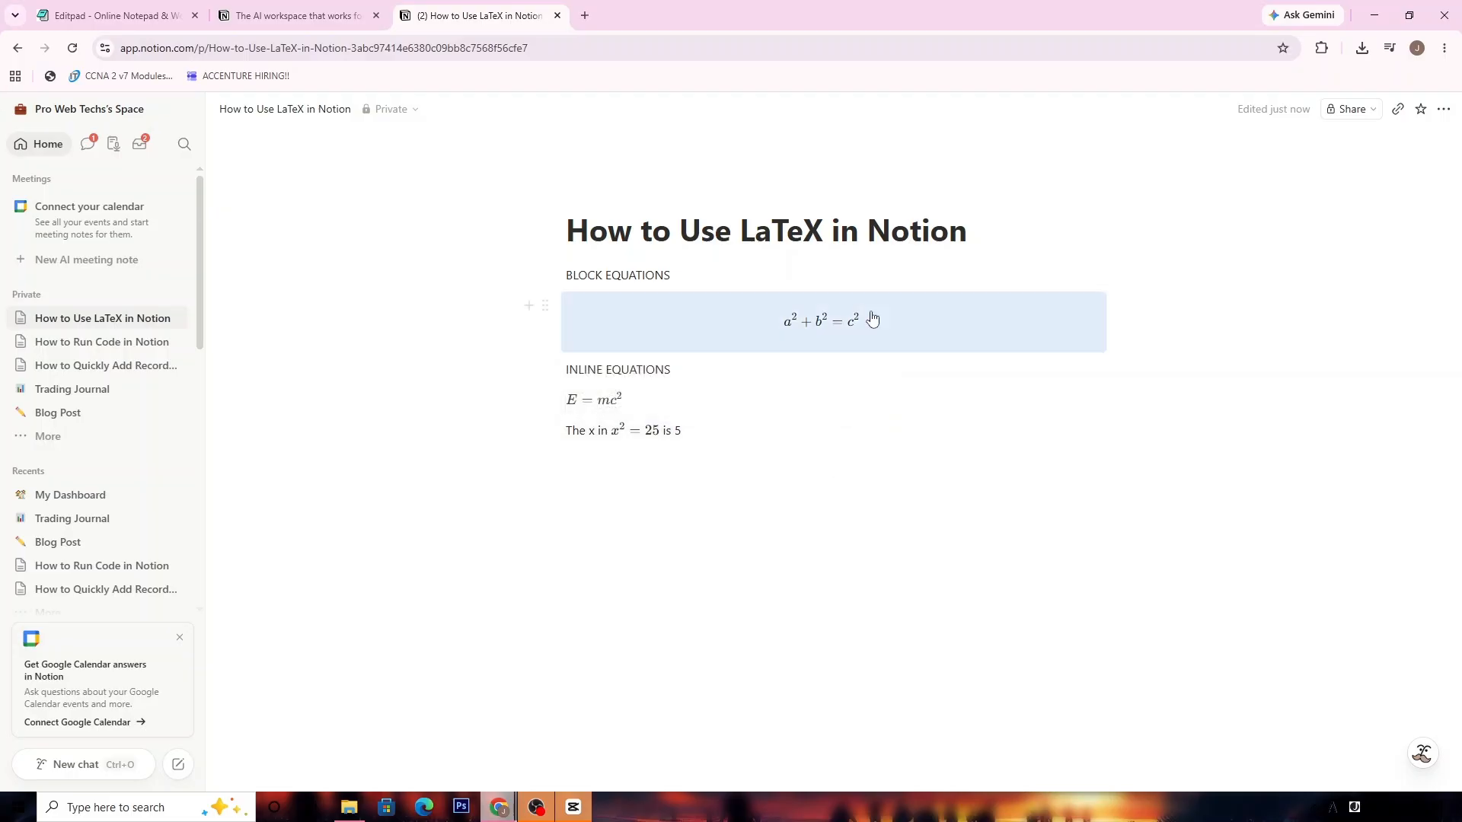
- Switch to the Editpad notes and select the LIKE AND SUBSCRIBE line
drag(572, 239, 956, 233)
click(973, 242)
click(167, 6)
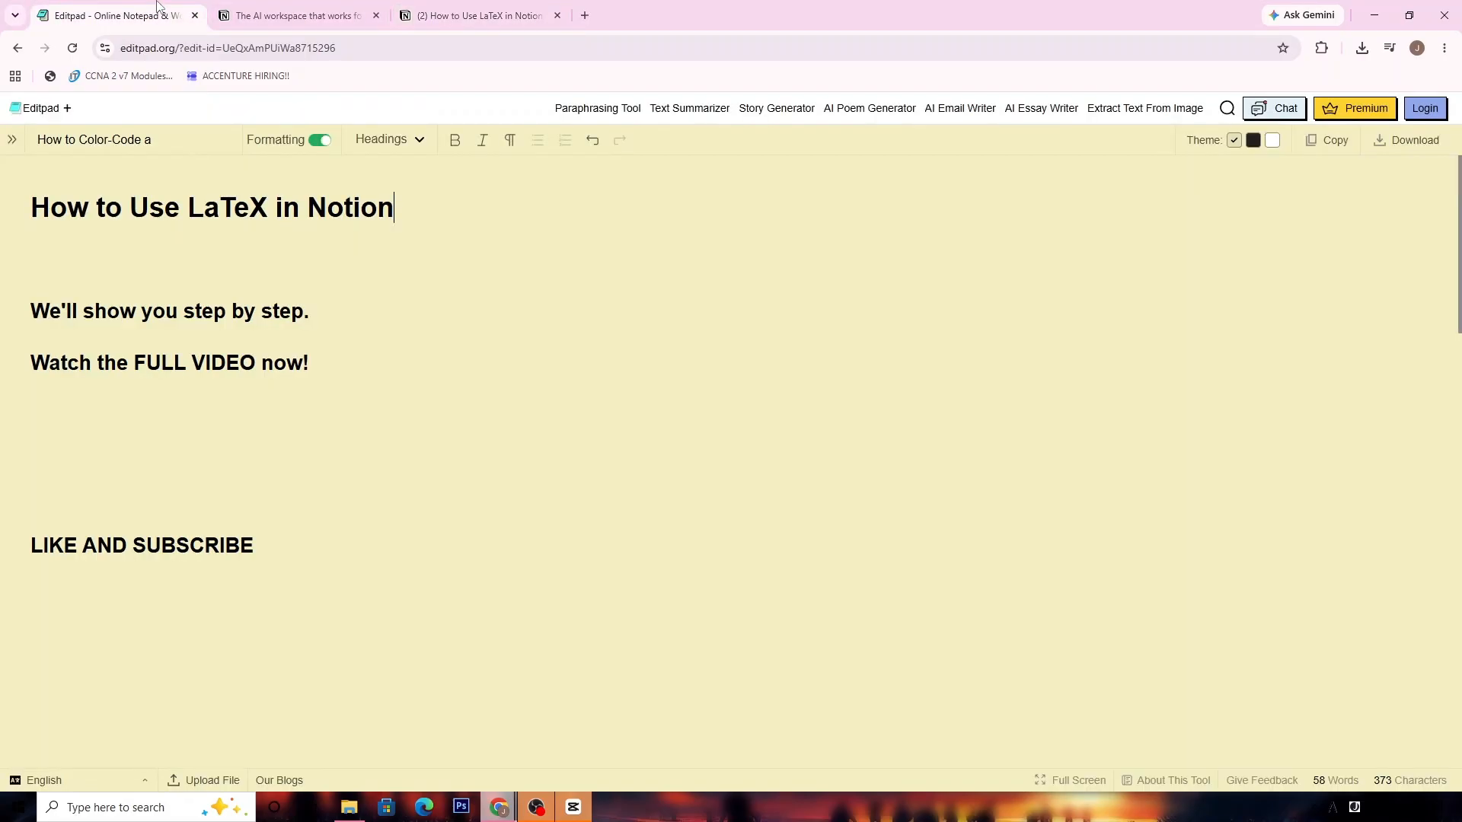
drag(254, 547, 2, 530)
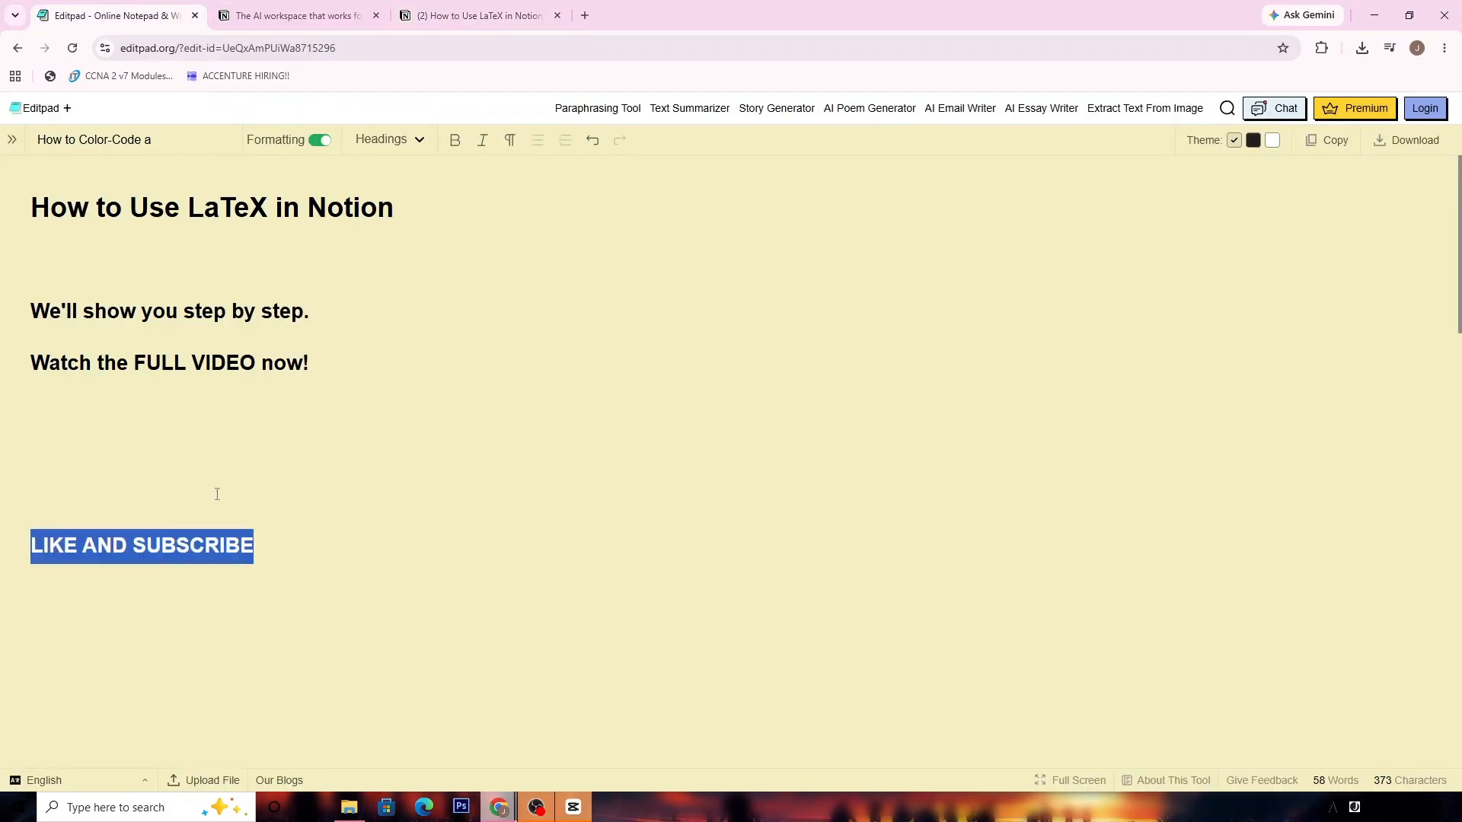